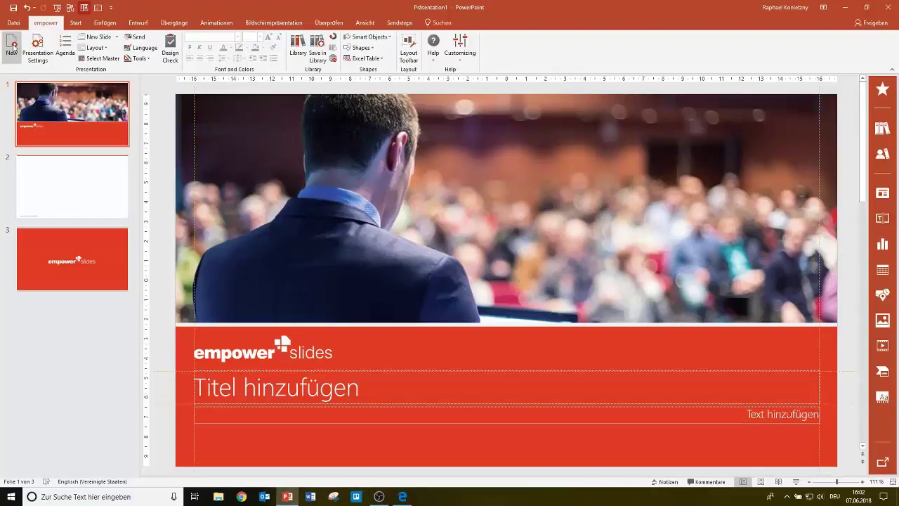
Create a new presentation from the empower master template in the template library.
{"action": "left_click", "coordinate": [13, 47]}
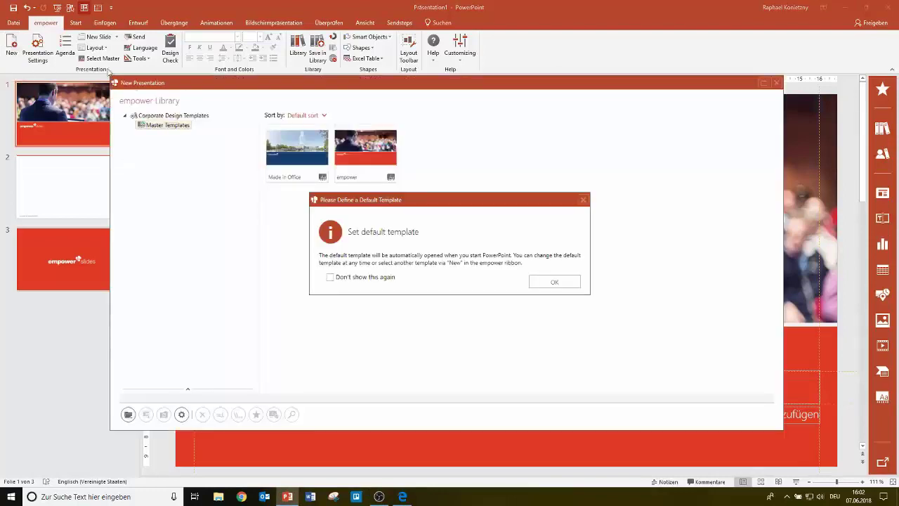
{"action": "left_click", "coordinate": [547, 281]}
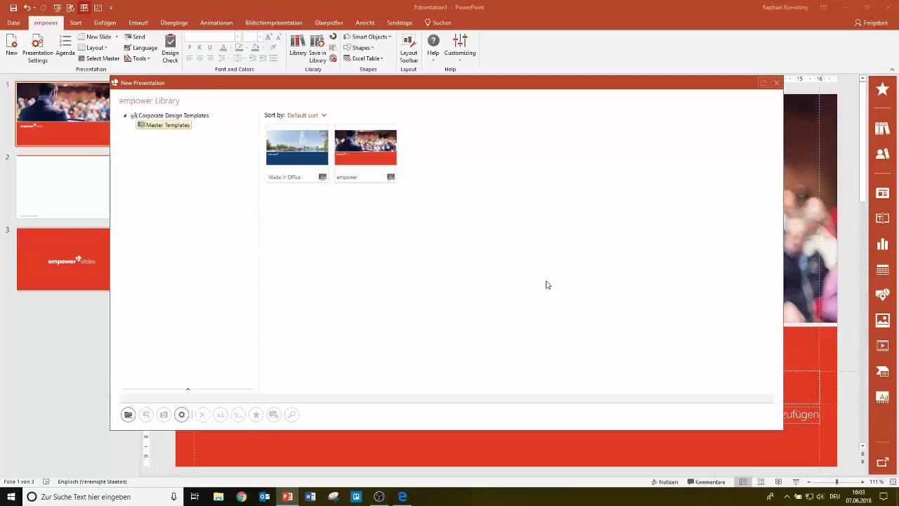
{"action": "left_click", "coordinate": [371, 153]}
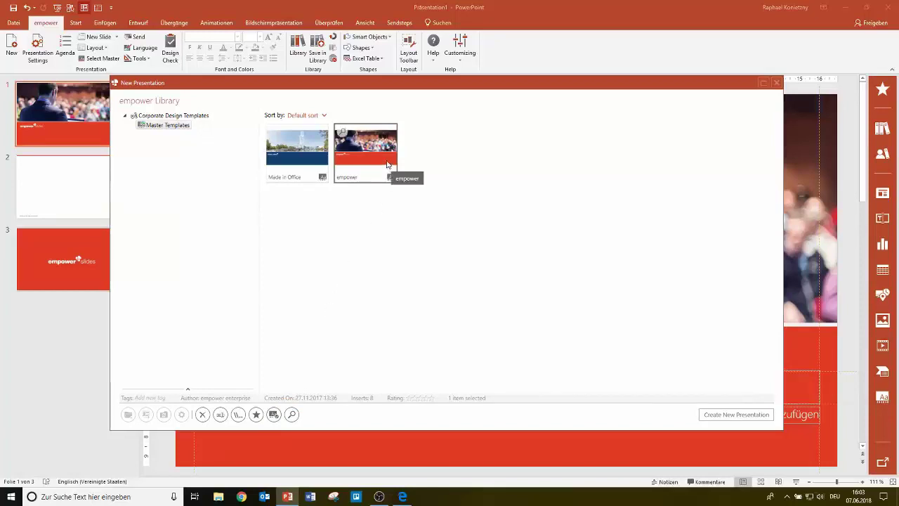
{"action": "left_click", "coordinate": [730, 416]}
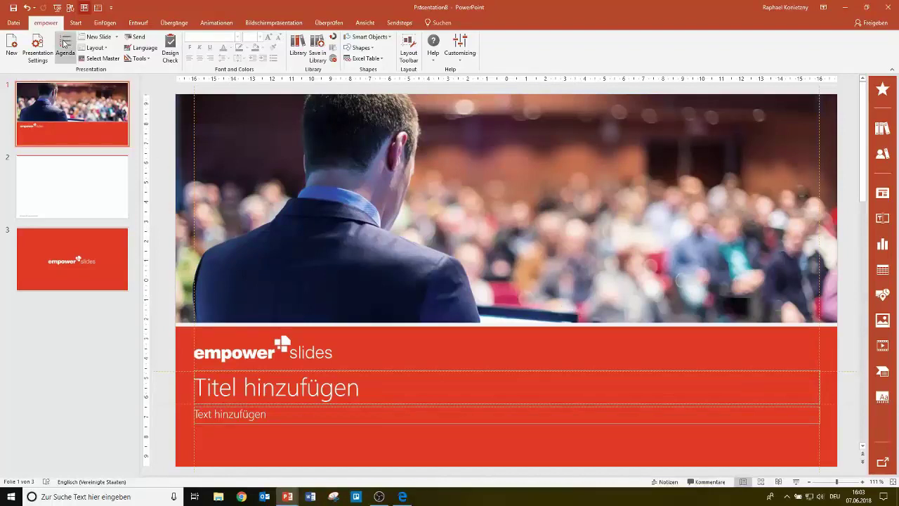
Open the agenda editor and keep the 'agenda with highlights' layout.
{"action": "left_click", "coordinate": [64, 44]}
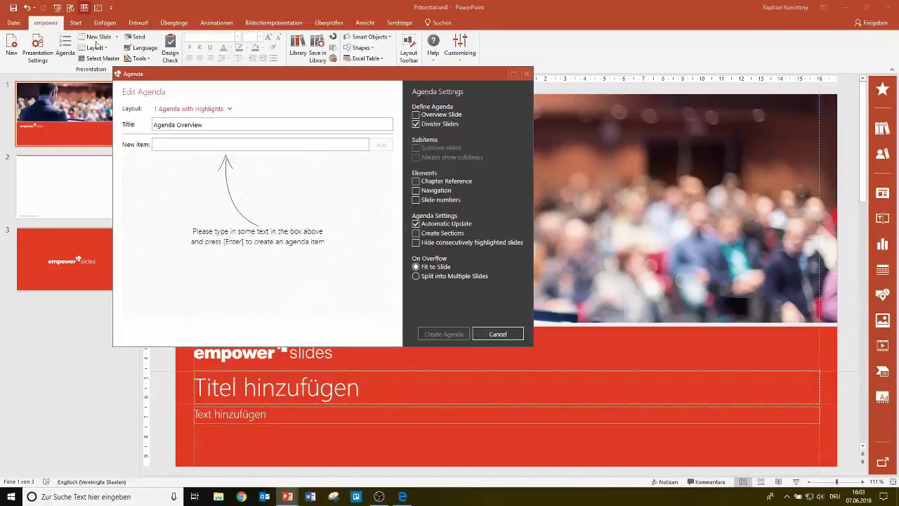
{"action": "left_click", "coordinate": [231, 110]}
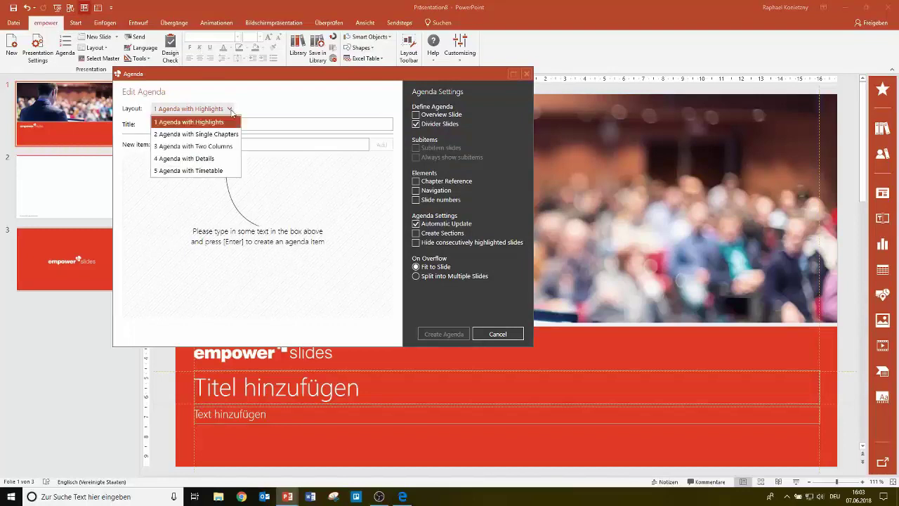
{"action": "left_click", "coordinate": [231, 110]}
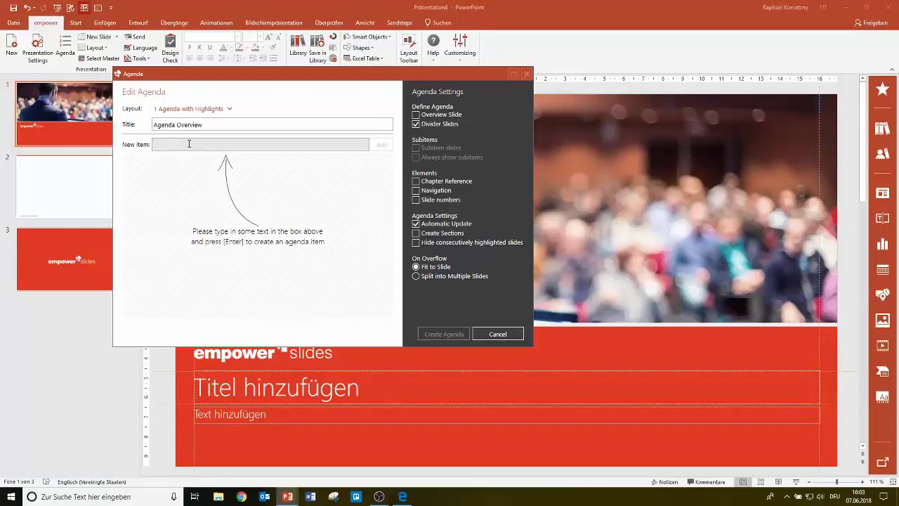
Add agenda items About Made in Office, Our clients and Our products.
{"action": "type", "text": "About"}
{"action": "type", "text": " Made in Of"}
{"action": "type", "text": "fice"}
{"action": "key", "text": "Return"}
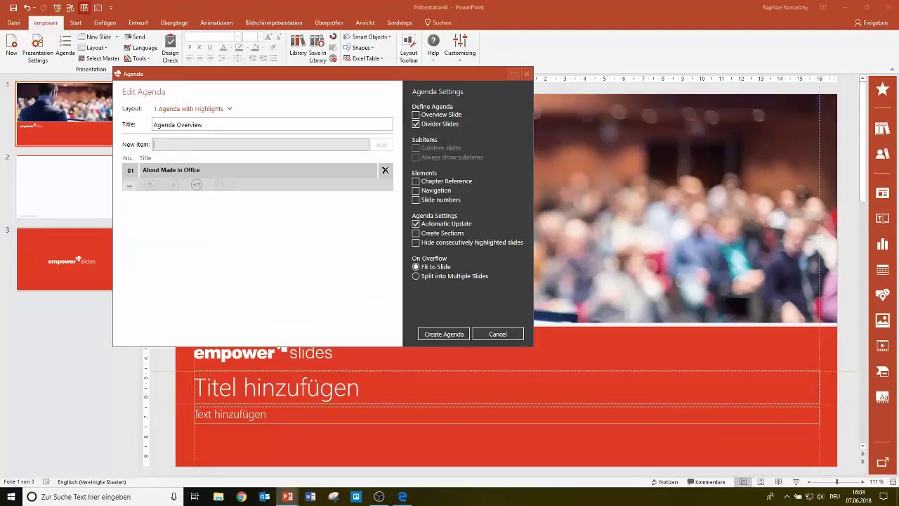
{"action": "type", "text": "Ou"}
{"action": "type", "text": "r clients"}
{"action": "key", "text": "Return"}
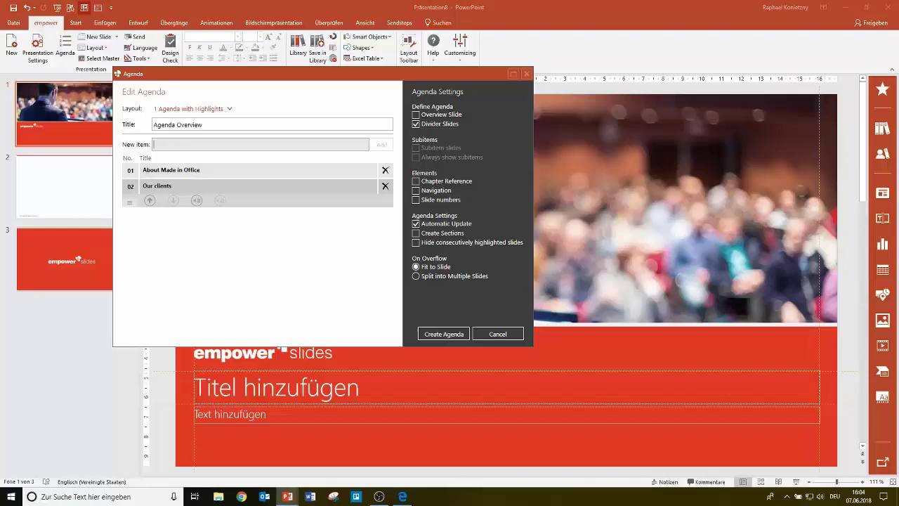
{"action": "type", "text": "O"}
{"action": "type", "text": "ur product"}
{"action": "type", "text": "s"}
{"action": "key", "text": "Return"}
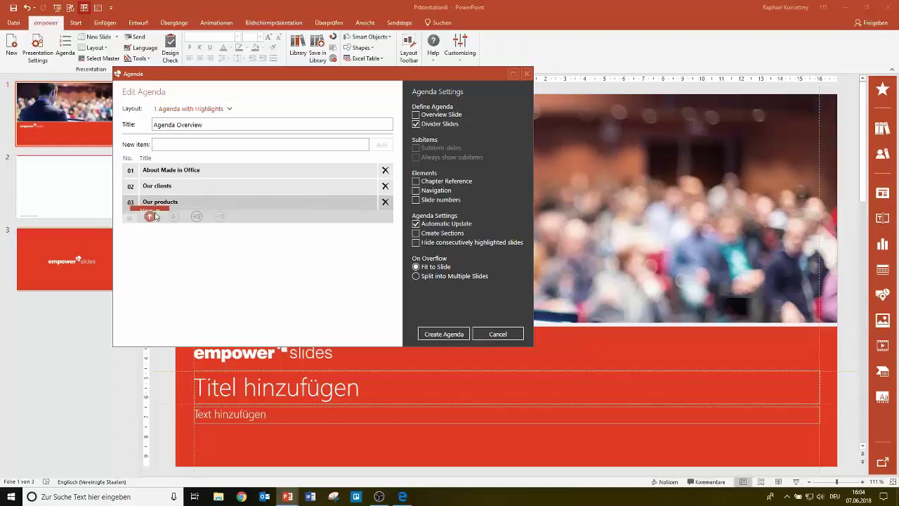
Indent Our clients to subitem 01.1 under About Made in Office, keeping Our products as 02.
{"action": "left_click", "coordinate": [151, 218]}
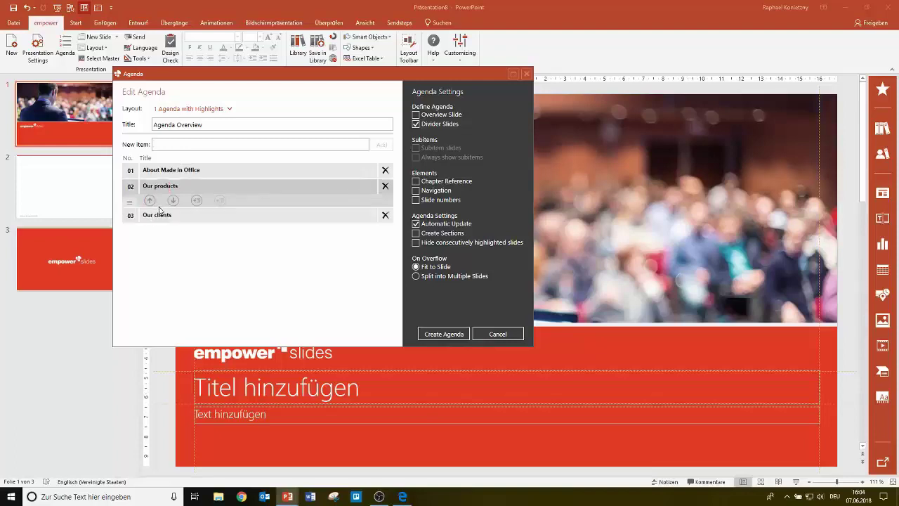
{"action": "left_click", "coordinate": [174, 200]}
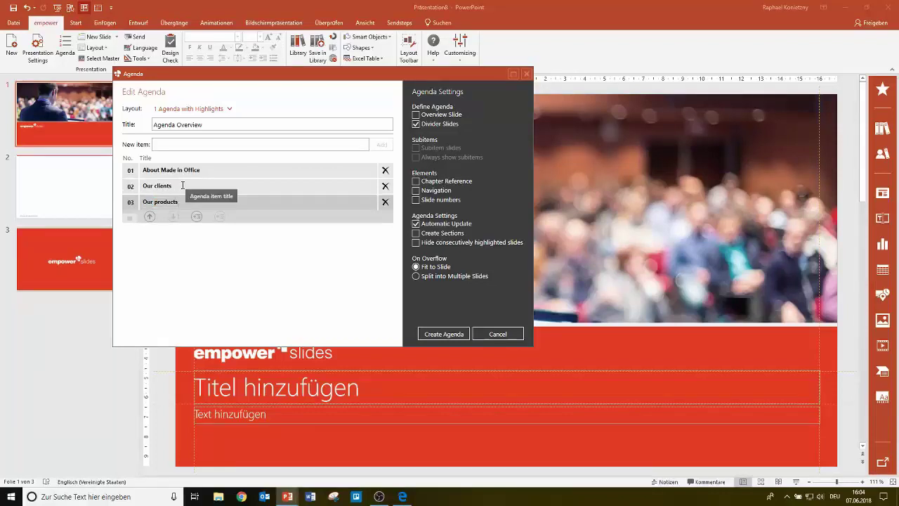
{"action": "left_click", "coordinate": [182, 185]}
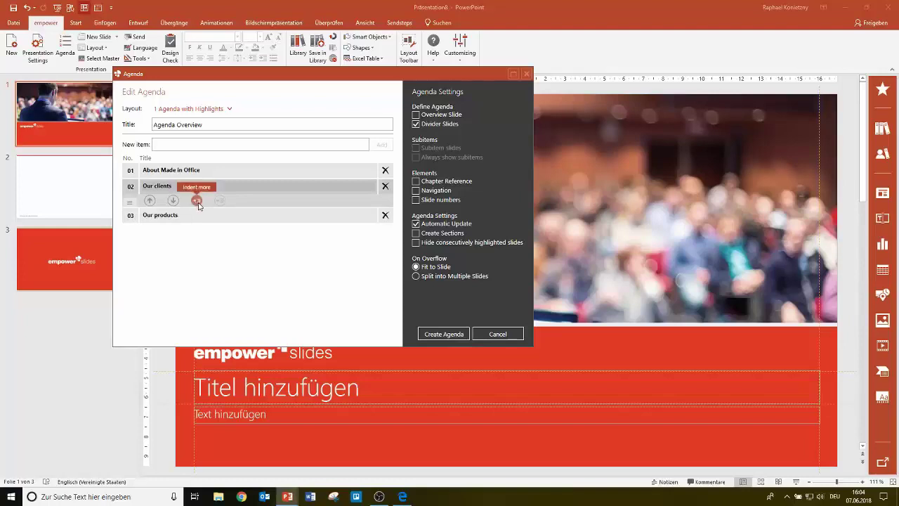
{"action": "left_click", "coordinate": [196, 200]}
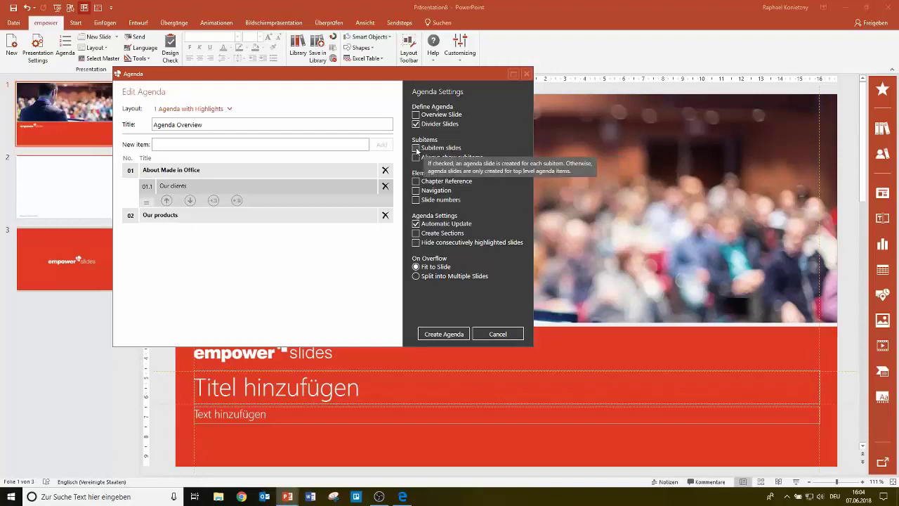
Enable Subitem slides, Chapter Reference, Navigation and Slide numbers, then create the agenda.
{"action": "left_click", "coordinate": [416, 147]}
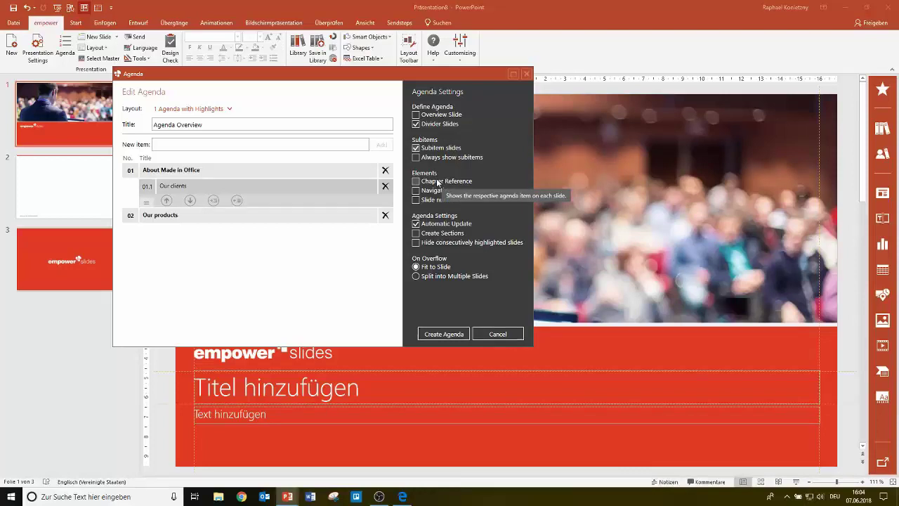
{"action": "left_click", "coordinate": [434, 183]}
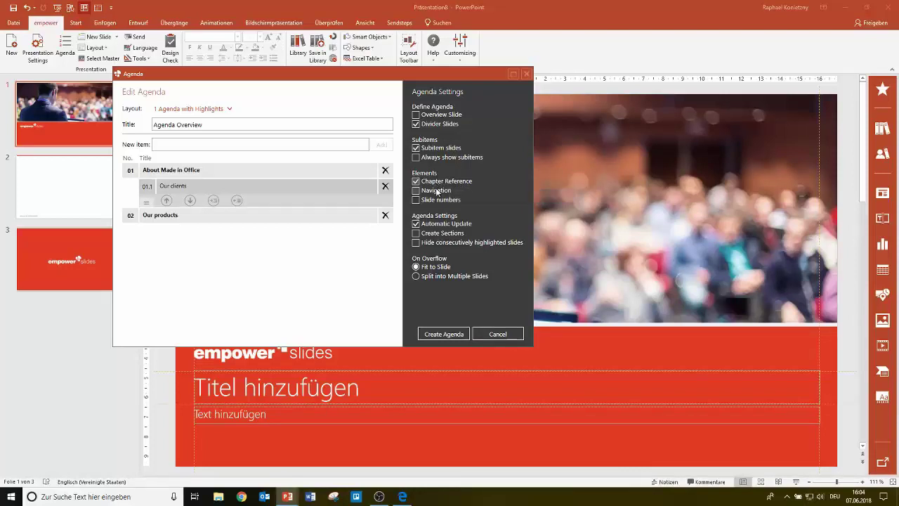
{"action": "left_click", "coordinate": [437, 191]}
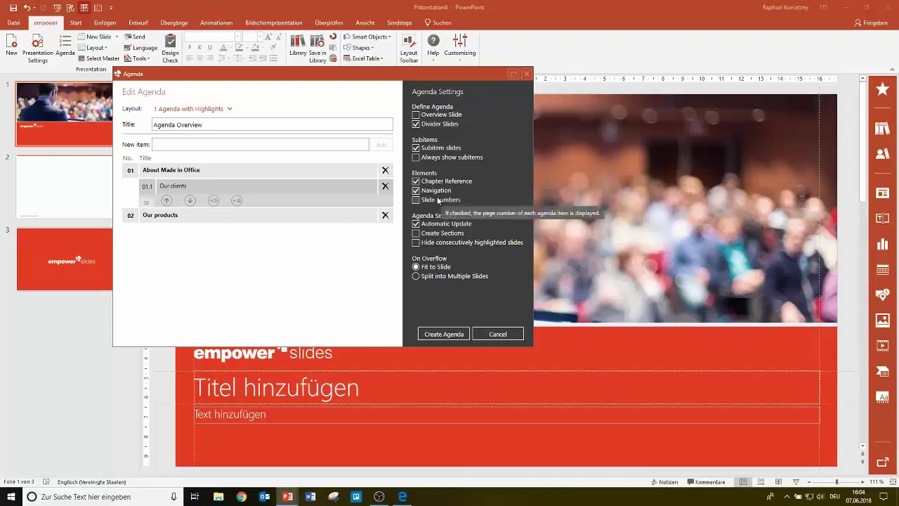
{"action": "left_click", "coordinate": [439, 201]}
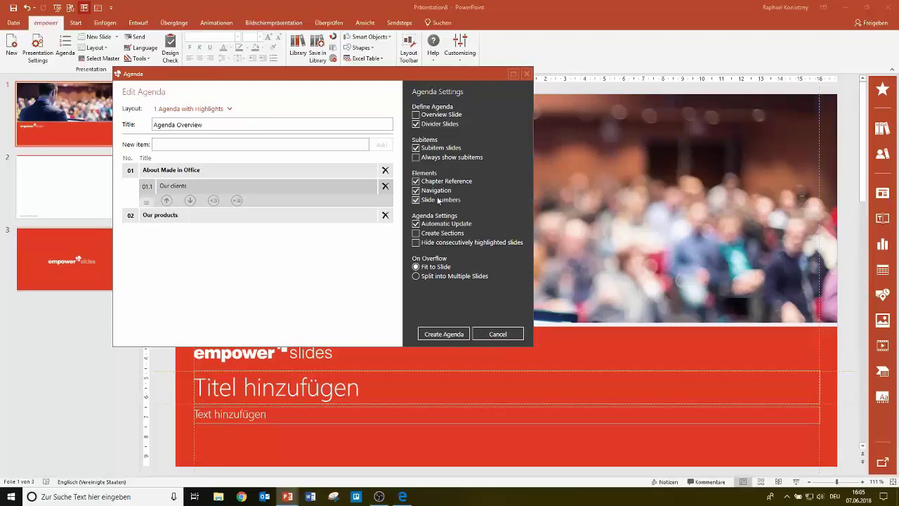
{"action": "left_click", "coordinate": [443, 334]}
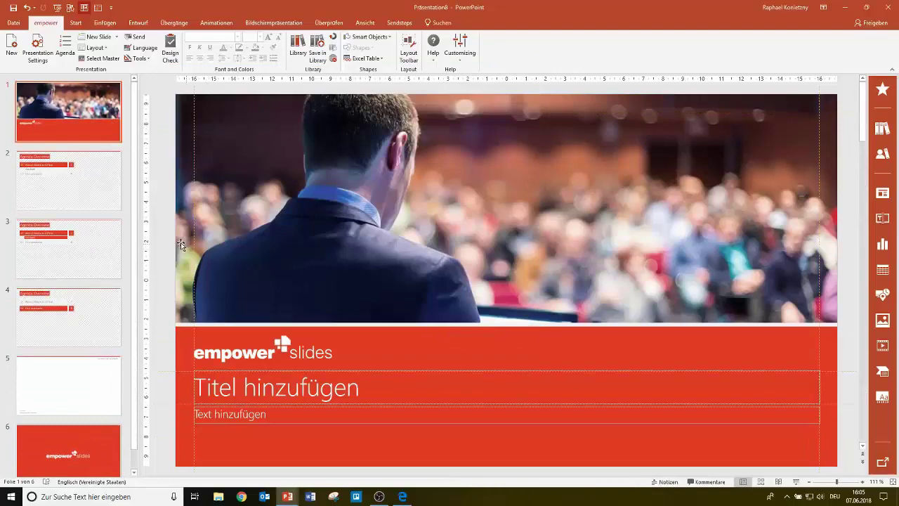
Check agenda slides 2, 3 and 4, then return to slide 2.
{"action": "left_click", "coordinate": [84, 195]}
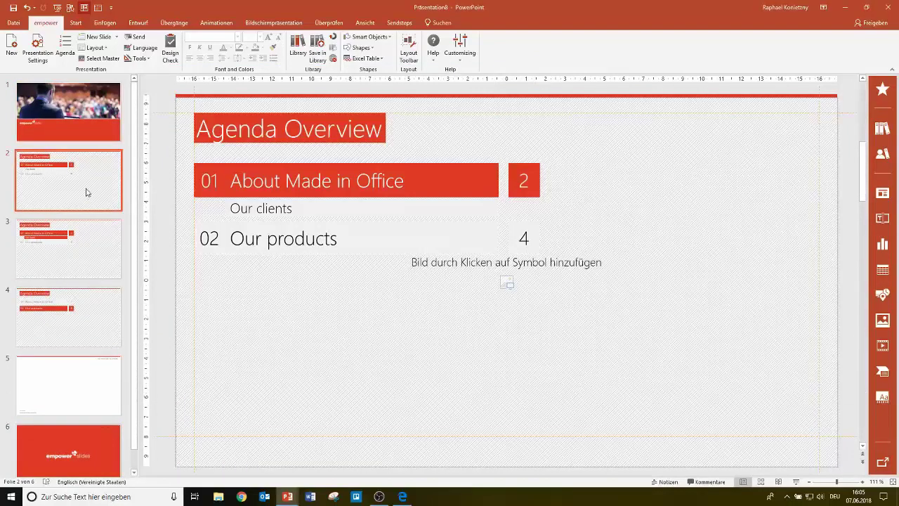
{"action": "left_click", "coordinate": [73, 274]}
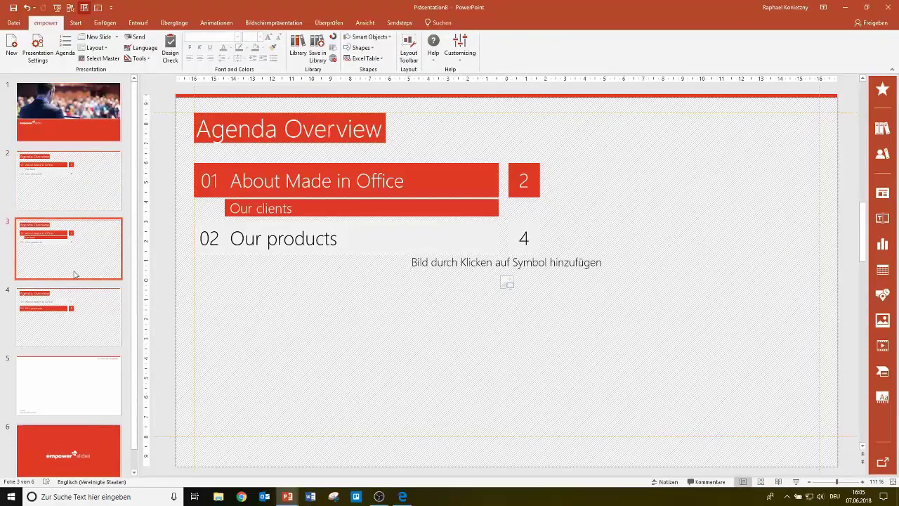
{"action": "left_click", "coordinate": [83, 319]}
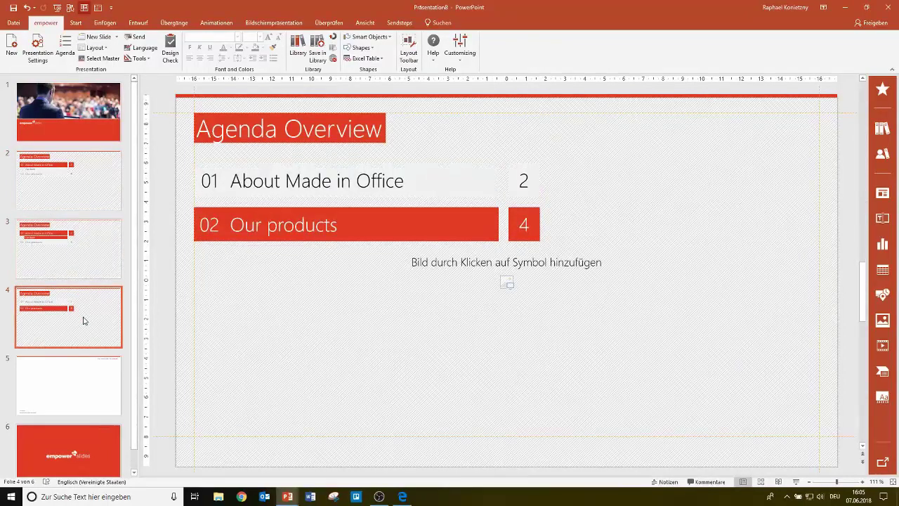
{"action": "left_click", "coordinate": [105, 189]}
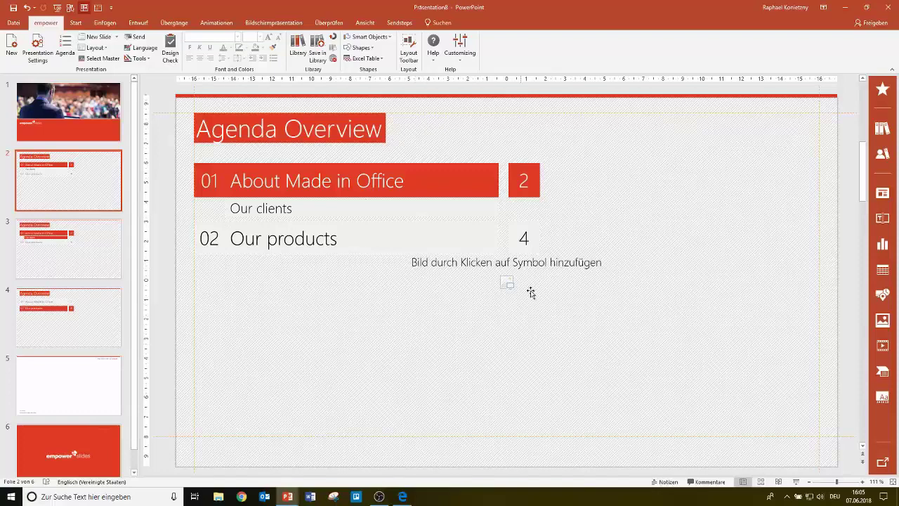
Fill the agenda picture placeholders with Branding, Corporate Design and Vision photos from empower Images.
{"action": "left_click", "coordinate": [692, 268]}
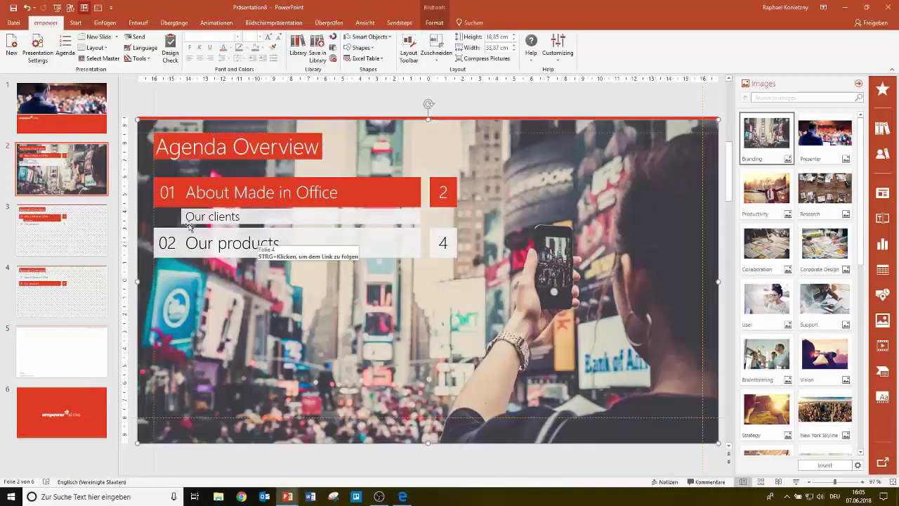
{"action": "left_click", "coordinate": [83, 240]}
{"action": "left_click", "coordinate": [552, 302]}
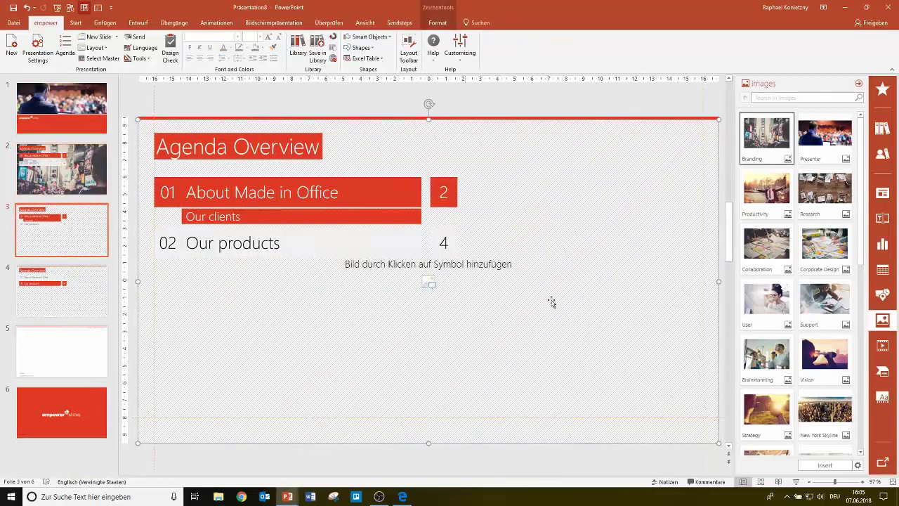
{"action": "left_click", "coordinate": [823, 244]}
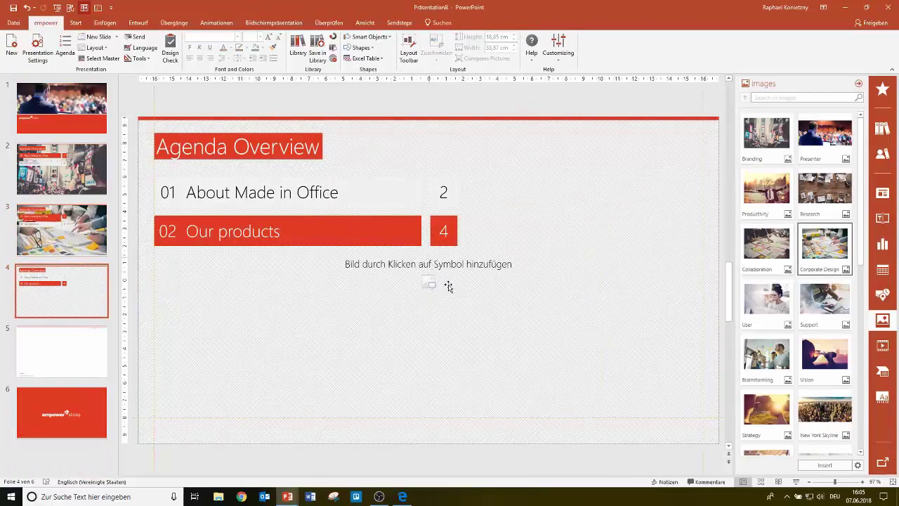
{"action": "left_click", "coordinate": [428, 284]}
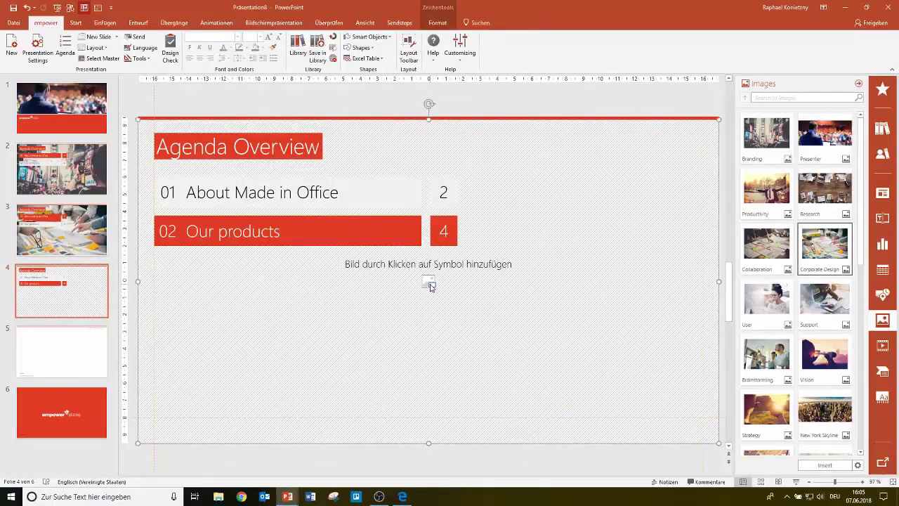
{"action": "left_click", "coordinate": [816, 364]}
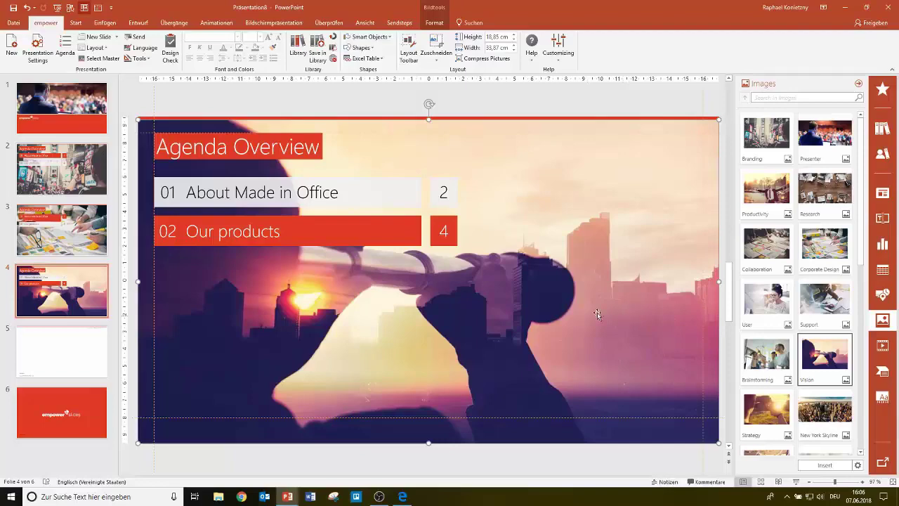
{"action": "left_click", "coordinate": [51, 173]}
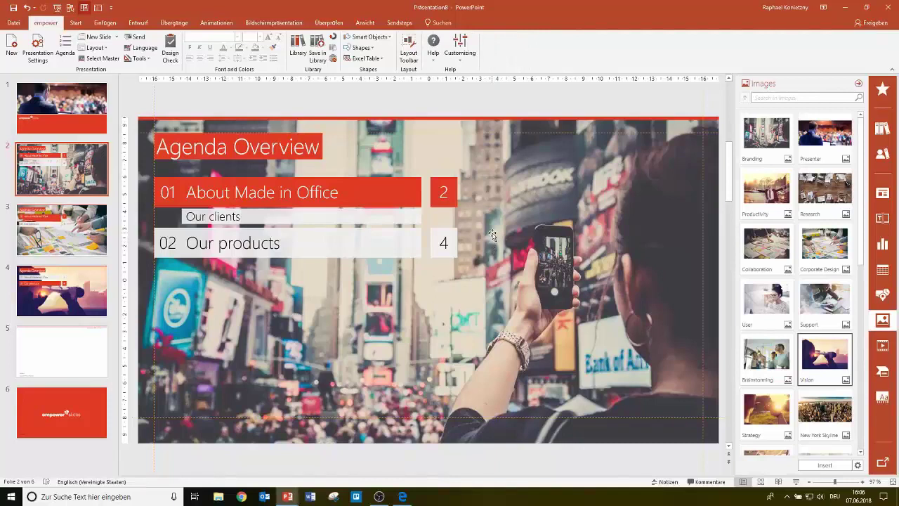
Insert the Facts & Figures brochure slide, then 'A selection of customers' after the Our clients slide.
{"action": "left_click", "coordinate": [882, 129]}
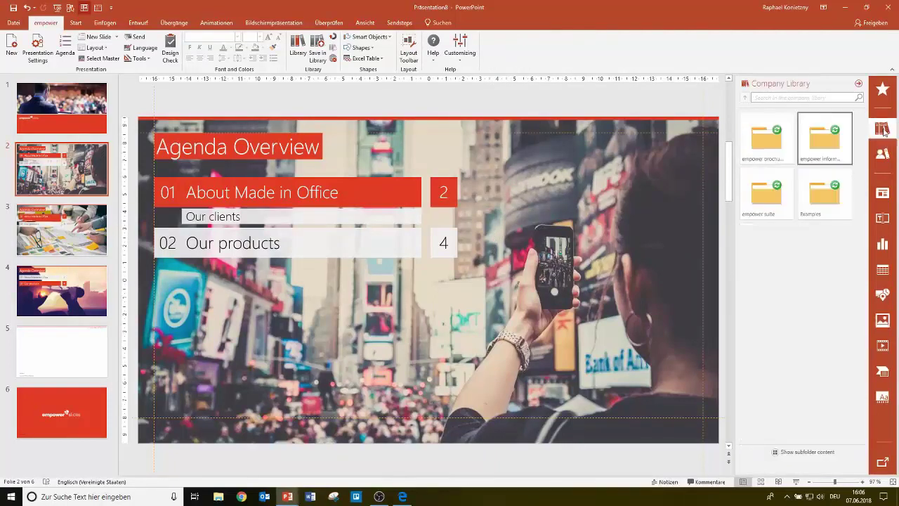
{"action": "double_click", "coordinate": [767, 146]}
{"action": "double_click", "coordinate": [768, 146]}
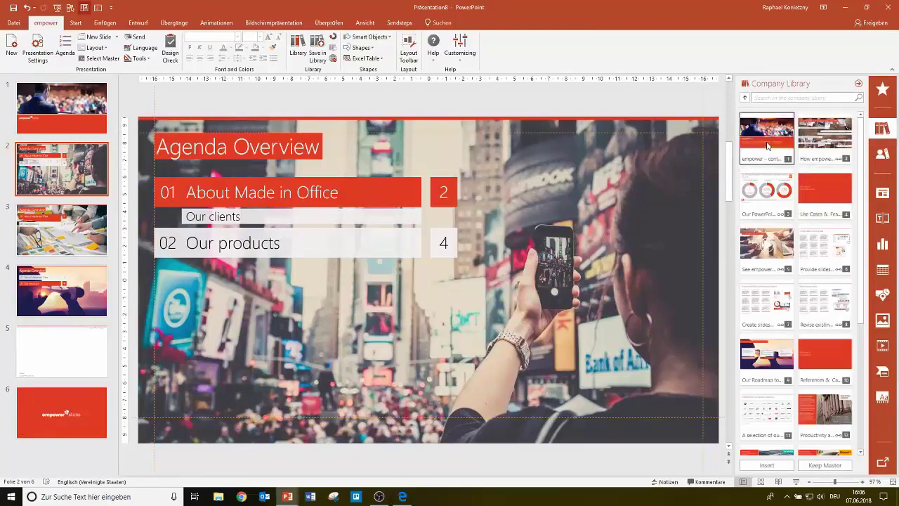
{"action": "scroll", "coordinate": [835, 301], "scroll_direction": "down", "scroll_amount": 2}
{"action": "scroll", "coordinate": [834, 300], "scroll_direction": "down", "scroll_amount": 2}
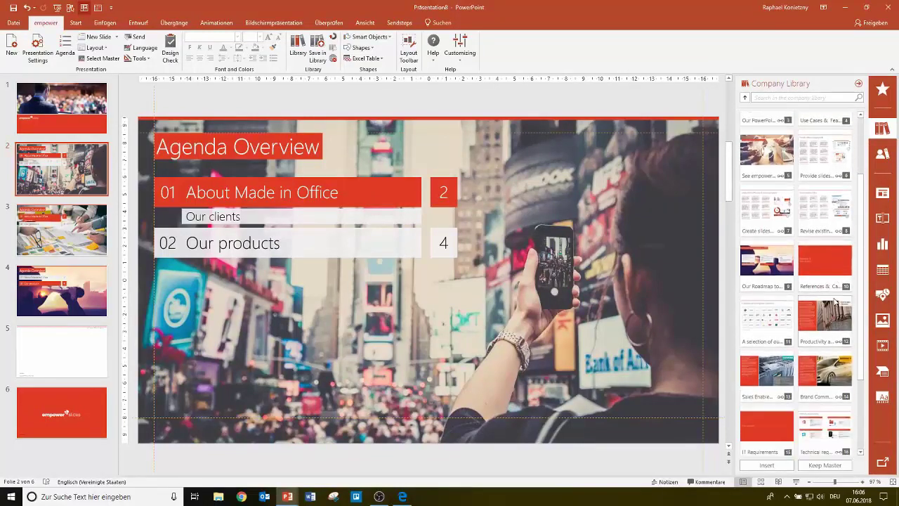
{"action": "scroll", "coordinate": [815, 337], "scroll_direction": "down", "scroll_amount": 1}
{"action": "scroll", "coordinate": [794, 372], "scroll_direction": "down", "scroll_amount": 1}
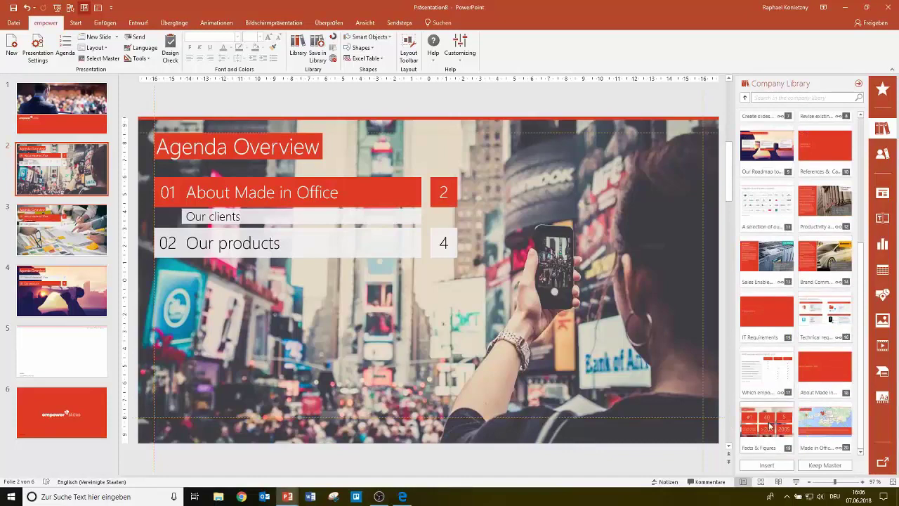
{"action": "double_click", "coordinate": [769, 424]}
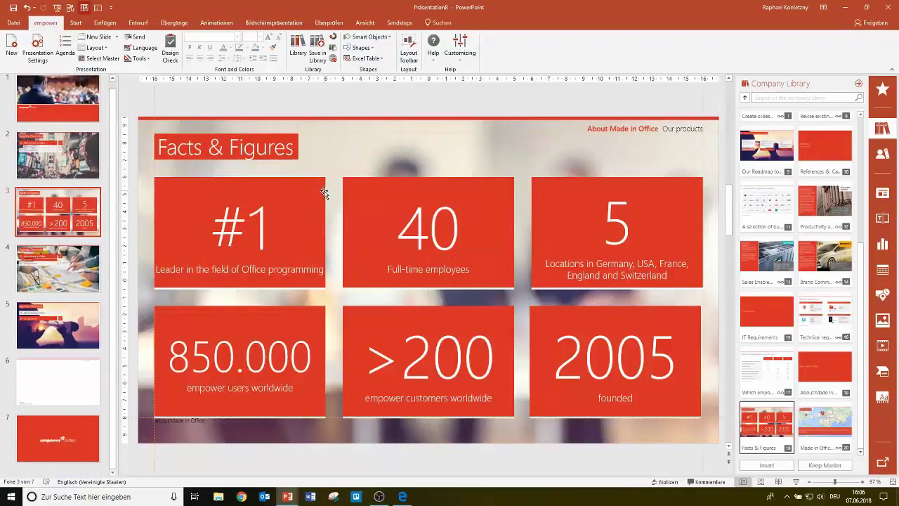
{"action": "left_click", "coordinate": [54, 280]}
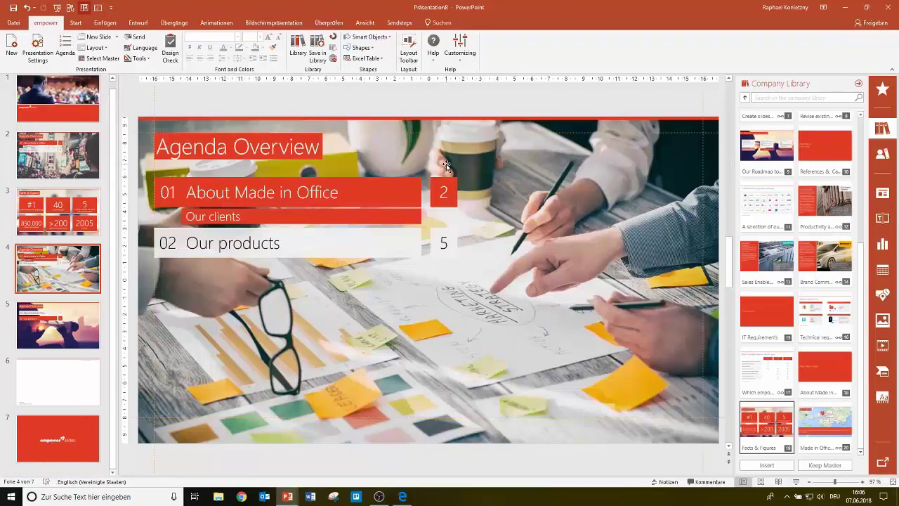
{"action": "double_click", "coordinate": [776, 214]}
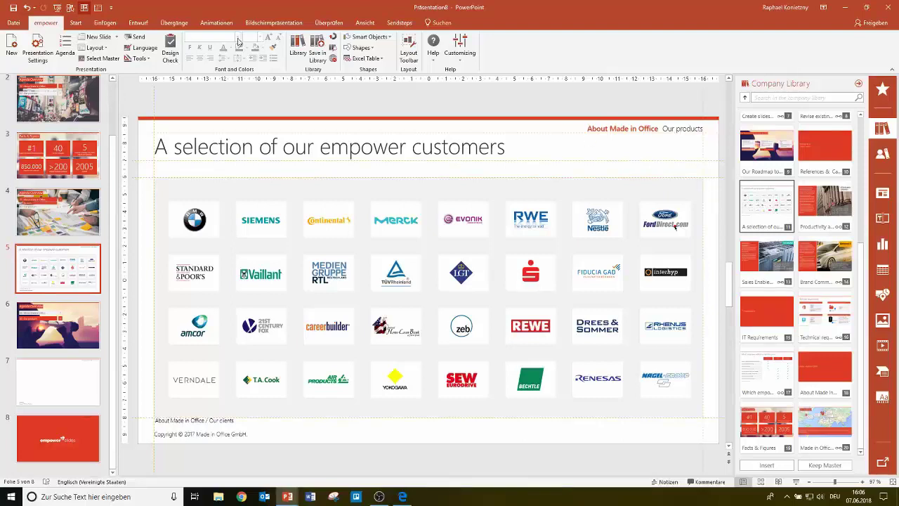
Move Our products to the top of the agenda and update the agenda slides.
{"action": "left_click", "coordinate": [65, 50]}
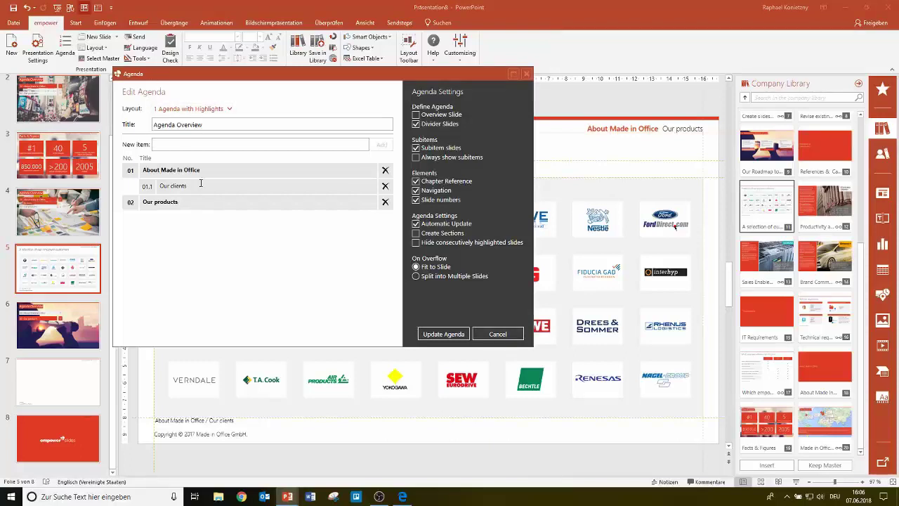
{"action": "left_click", "coordinate": [185, 201]}
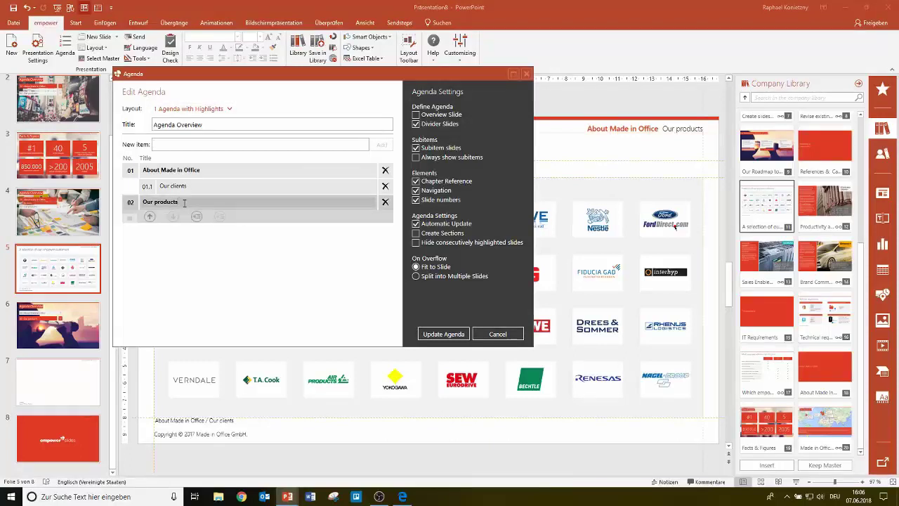
{"action": "left_click", "coordinate": [150, 217]}
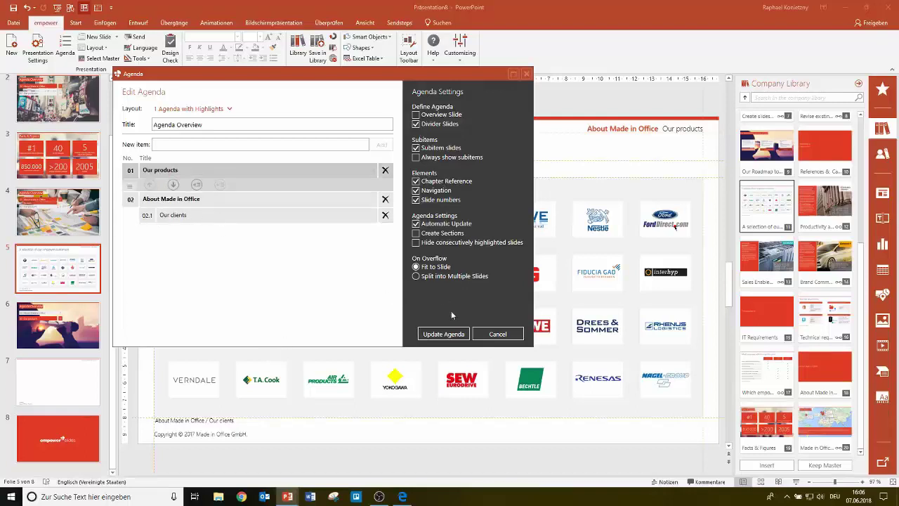
{"action": "left_click", "coordinate": [452, 335]}
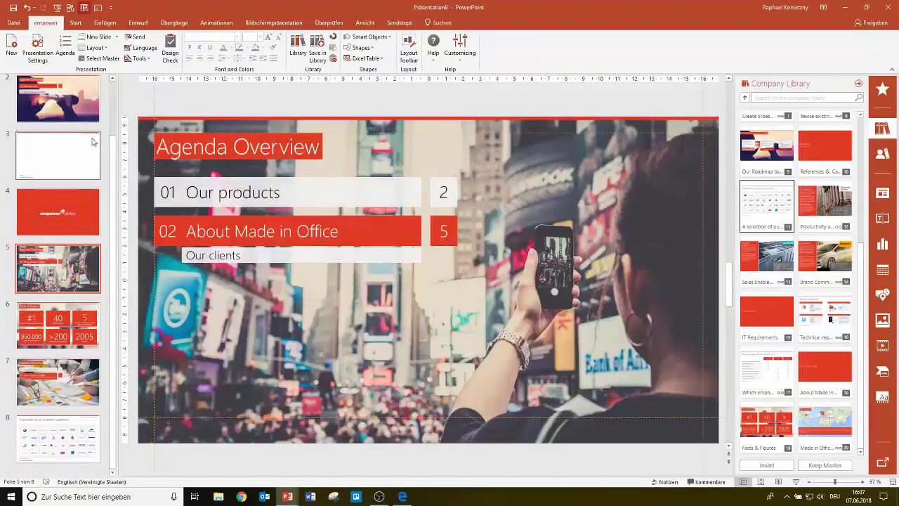
Review slides 2, 3 and 4 of the reordered eight-slide deck.
{"action": "left_click", "coordinate": [80, 111]}
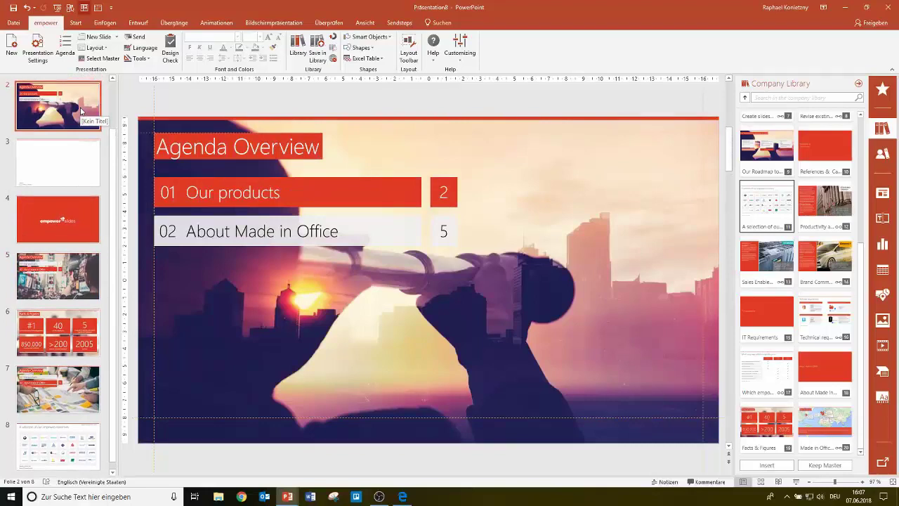
{"action": "left_click", "coordinate": [73, 172]}
{"action": "left_click", "coordinate": [65, 221]}
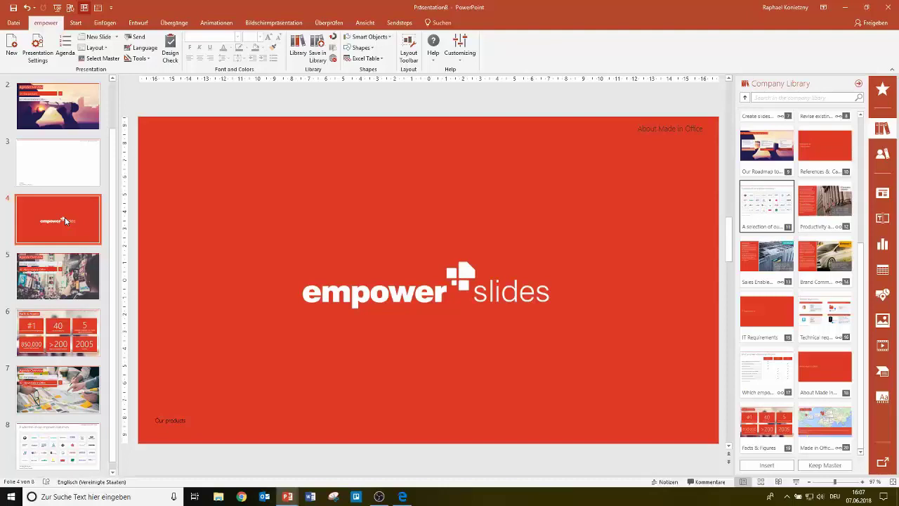
Type 'empower slides' into slide 3's content area.
{"action": "left_click", "coordinate": [80, 167]}
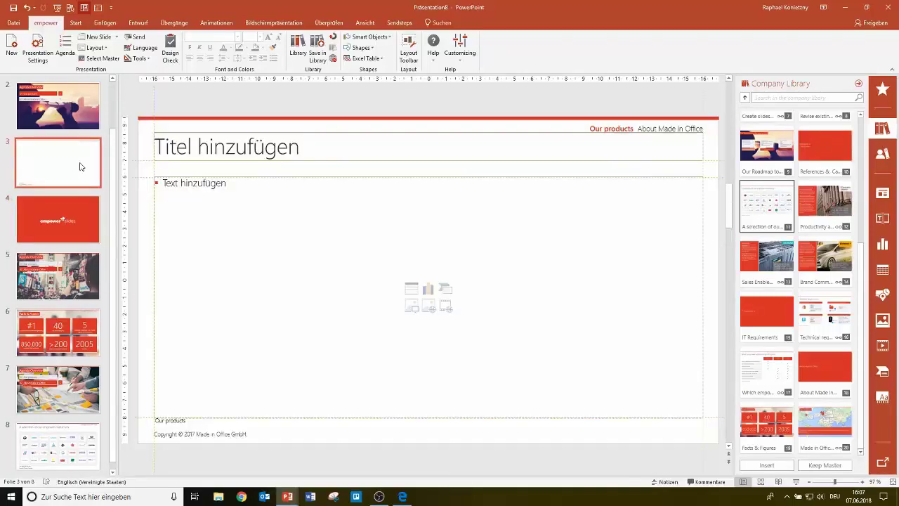
{"action": "left_click", "coordinate": [204, 185]}
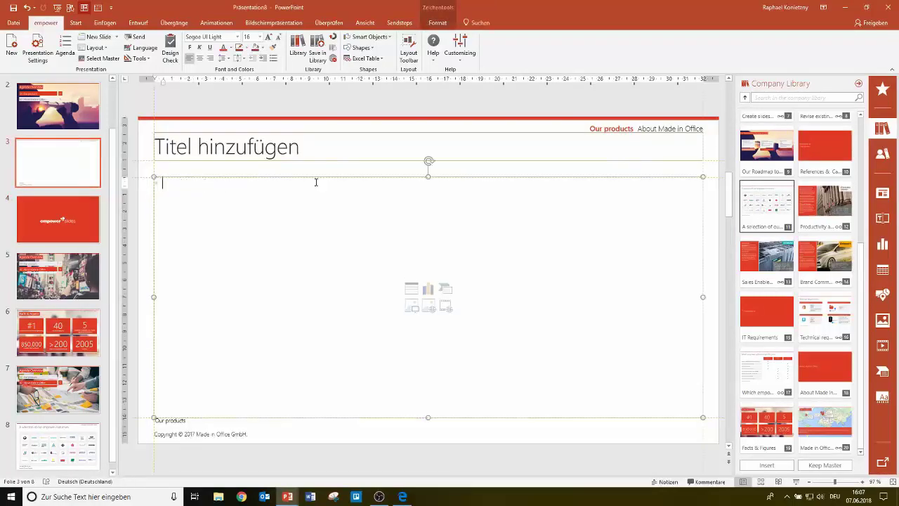
{"action": "type", "text": "empowe"}
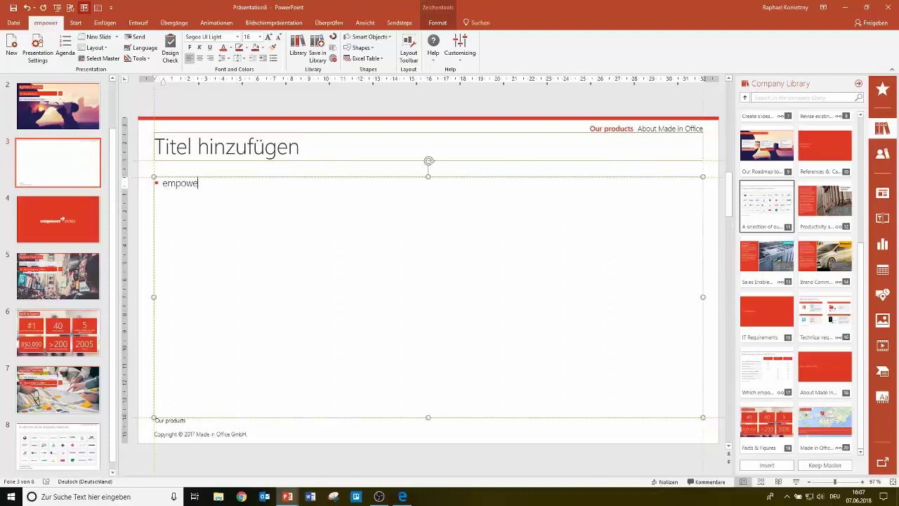
{"action": "type", "text": "r slides"}
Change the 'empower slides' text font to Rockwell.
{"action": "left_click_drag", "start_coordinate": [227, 182], "coordinate": [162, 183]}
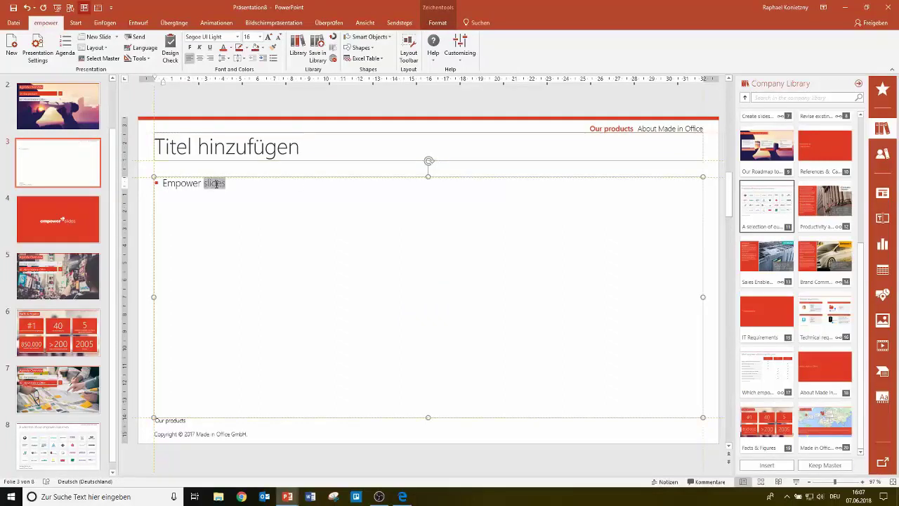
{"action": "right_click", "coordinate": [181, 184]}
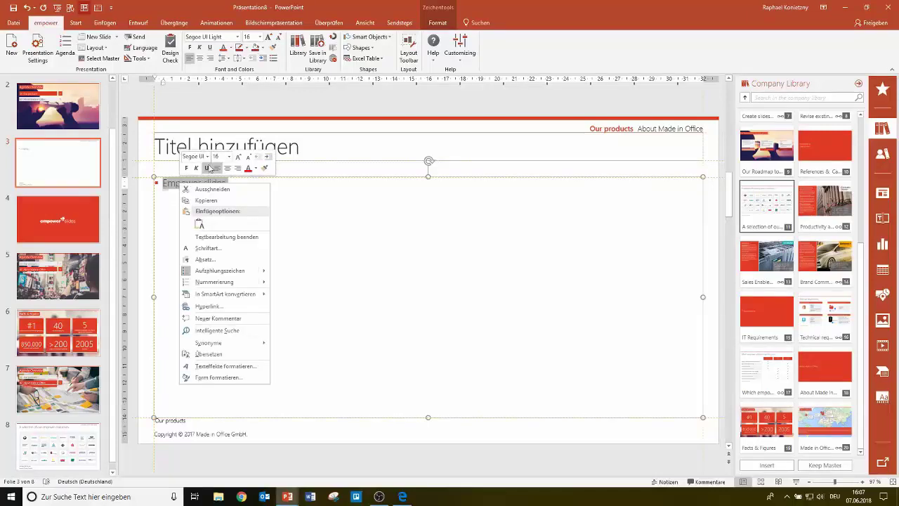
{"action": "left_click", "coordinate": [208, 156]}
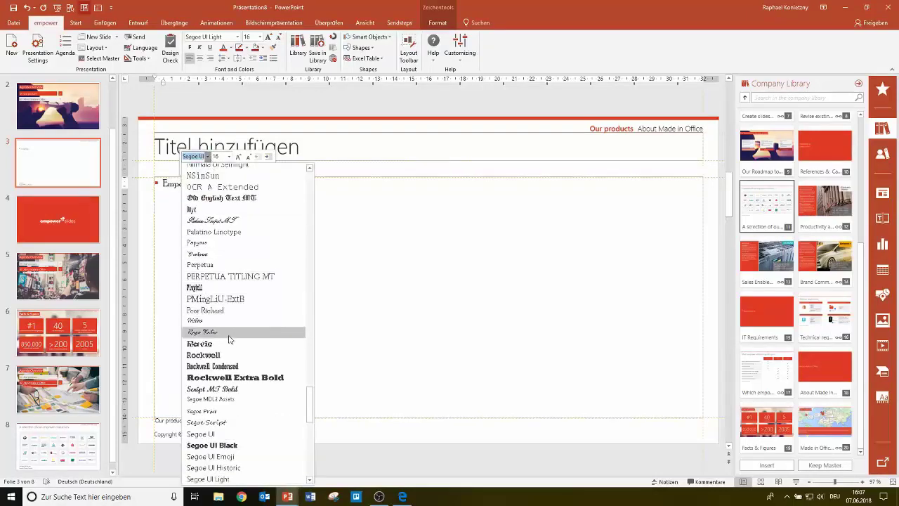
{"action": "left_click", "coordinate": [232, 377]}
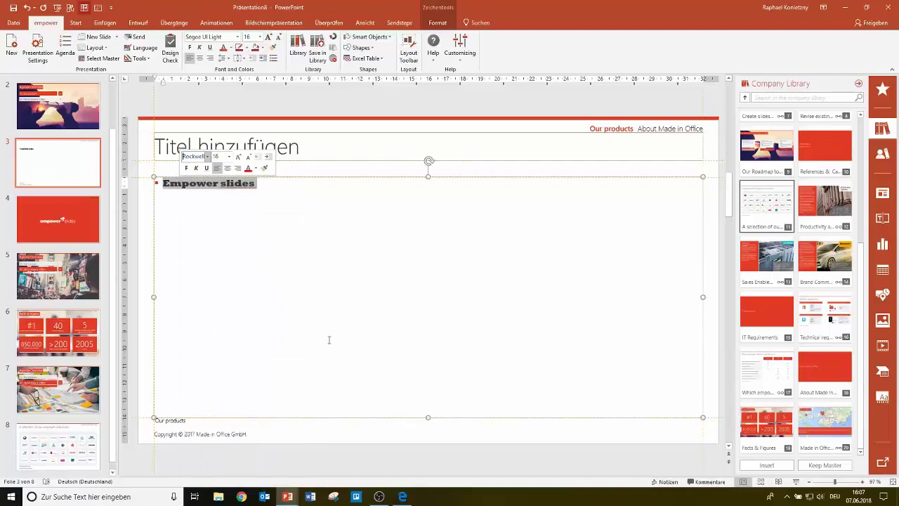
Run Design Check and auto-correct the Rockwell font on slide 3 back to Segoe UI Light.
{"action": "left_click", "coordinate": [171, 46]}
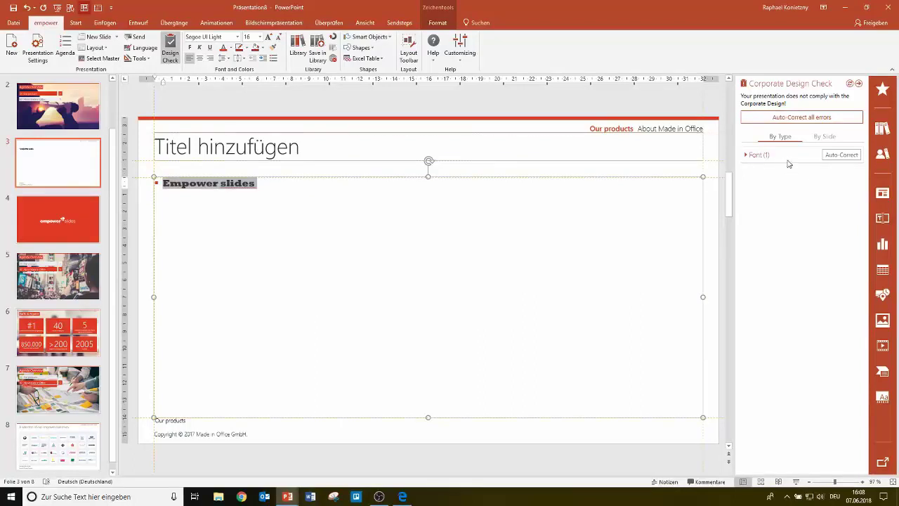
{"action": "left_click", "coordinate": [831, 161]}
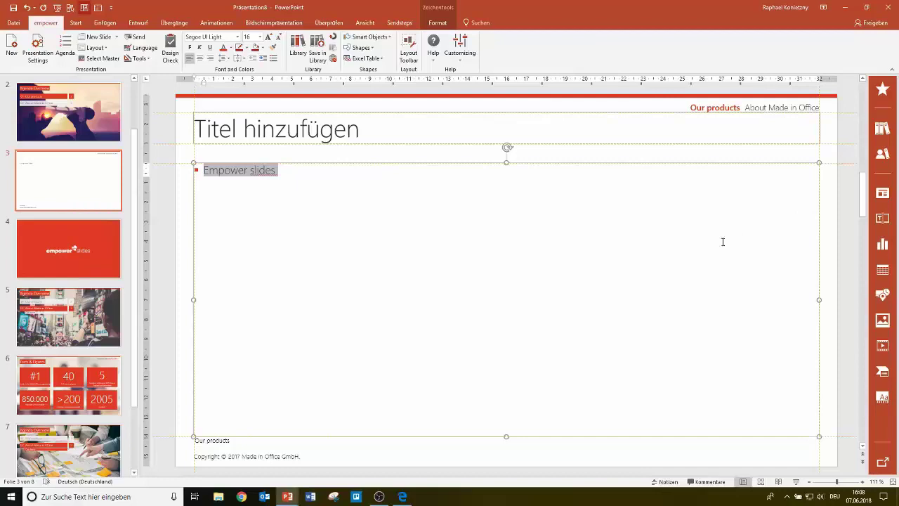
Start saving the whole presentation as a new empower library item via Save in Library.
{"action": "left_click", "coordinate": [316, 52]}
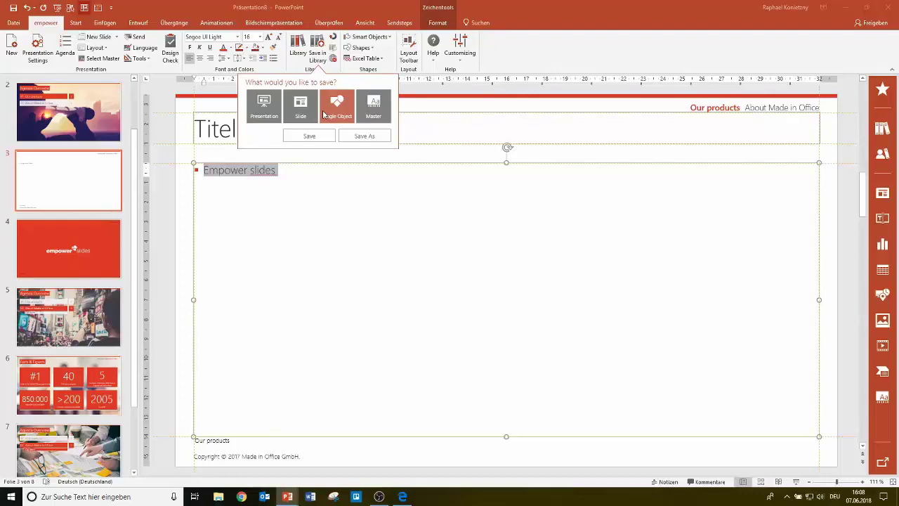
{"action": "left_click", "coordinate": [324, 114]}
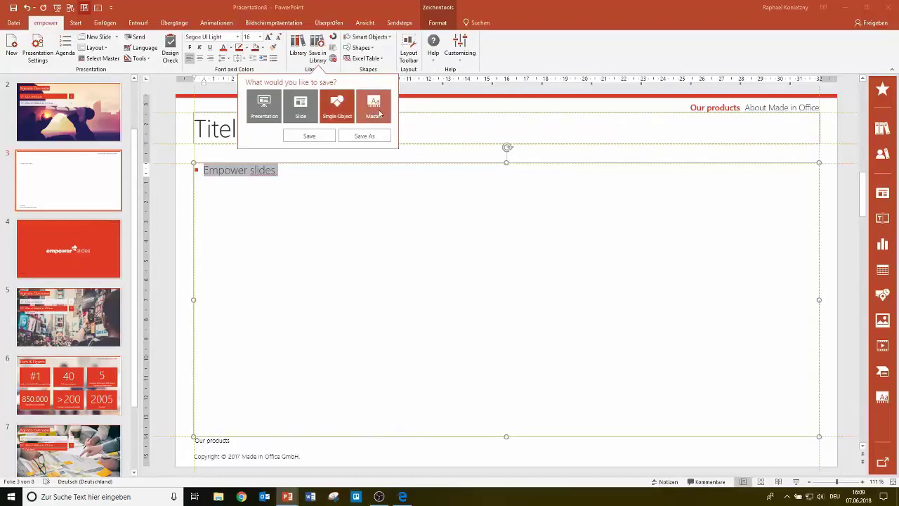
{"action": "left_click", "coordinate": [266, 109]}
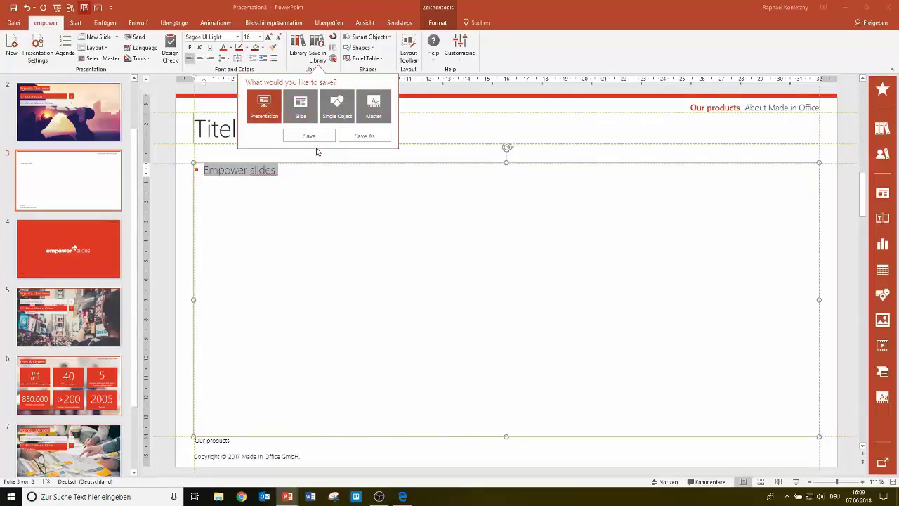
{"action": "left_click", "coordinate": [360, 138]}
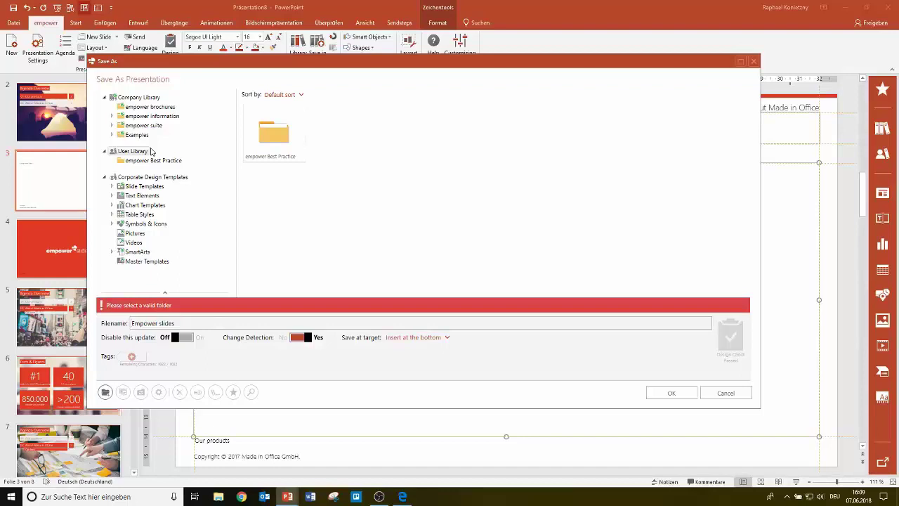
Save 'Empower slides' into User Library > empower Best Practice.
{"action": "left_click", "coordinate": [165, 161]}
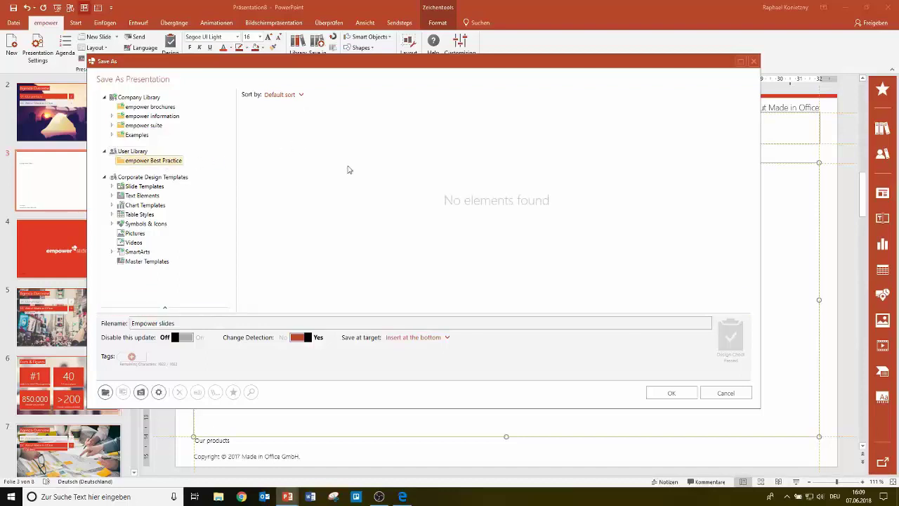
{"action": "left_click", "coordinate": [668, 393]}
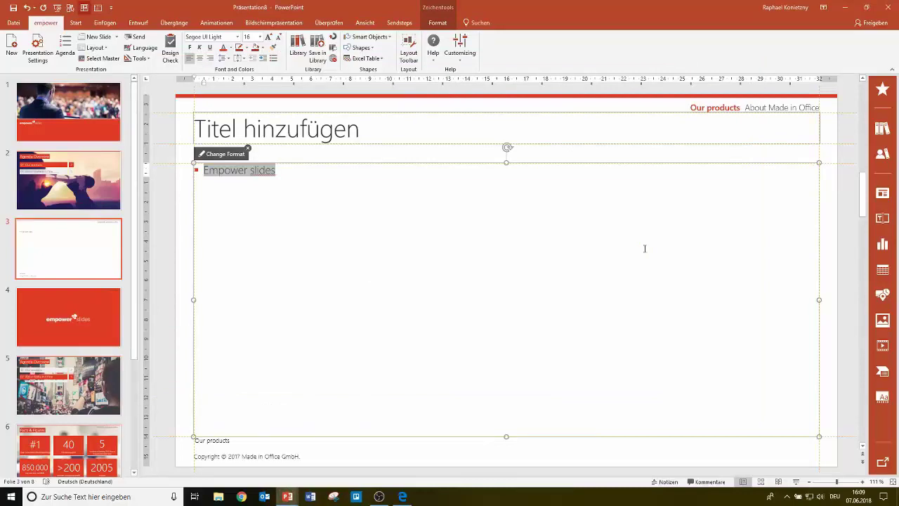
Open the empower Library and put the cursor in the 'Search in the entire library' box.
{"action": "left_click", "coordinate": [297, 56]}
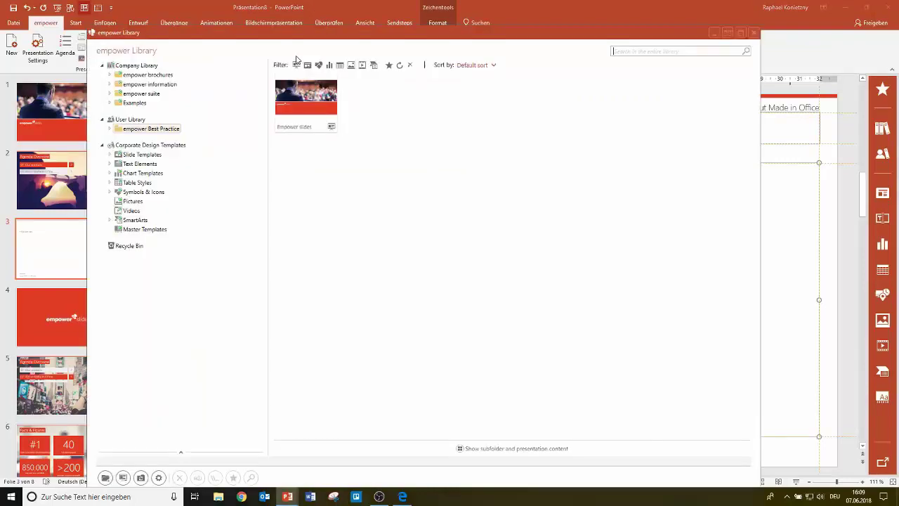
{"action": "mouse_move", "coordinate": [307, 102]}
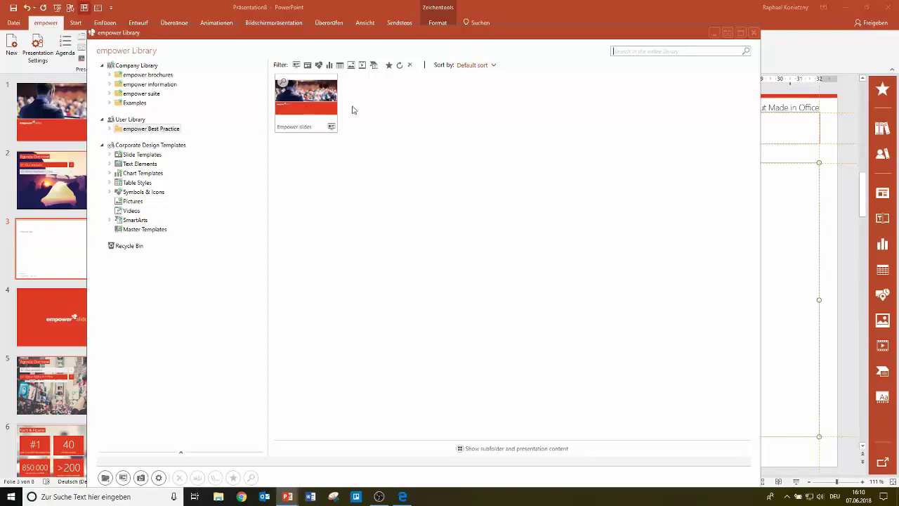
{"action": "left_click", "coordinate": [650, 55]}
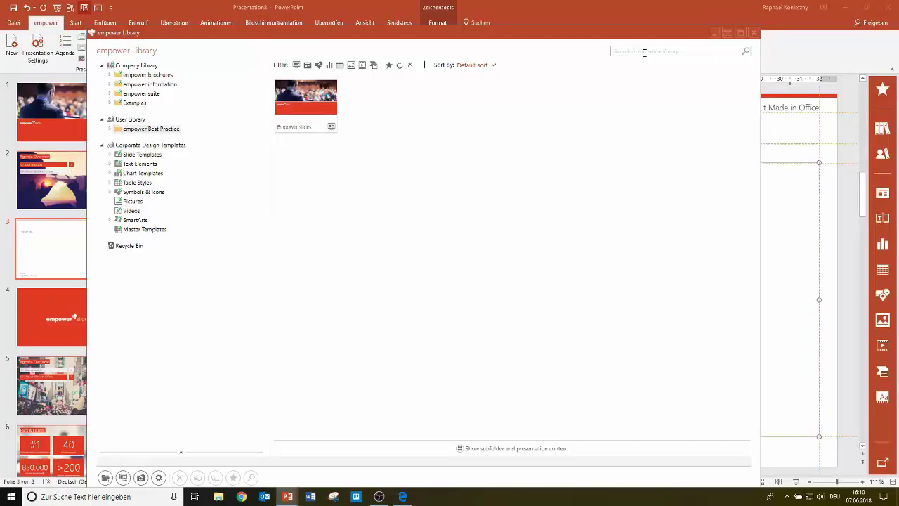
Search the library for 'empower docs' and select the first result.
{"action": "type", "text": "empower d"}
{"action": "type", "text": "ocs"}
{"action": "key", "text": "Return"}
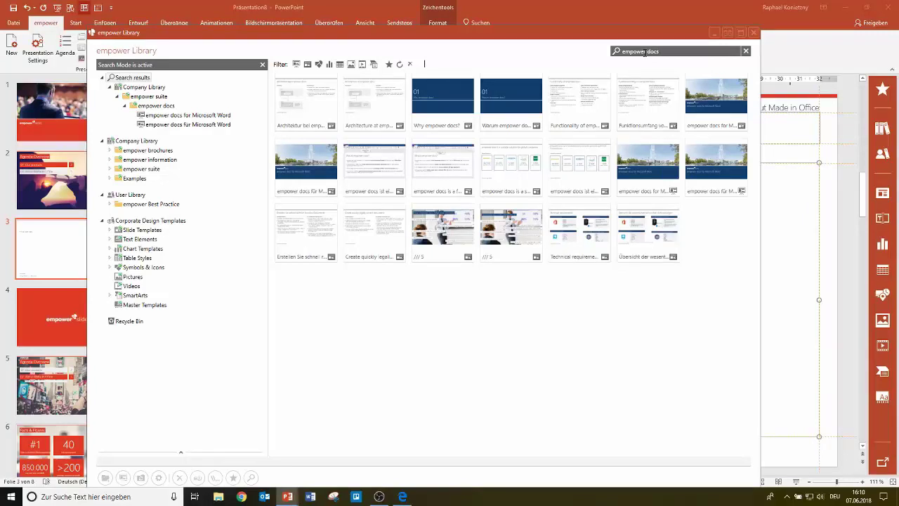
{"action": "left_click", "coordinate": [288, 95]}
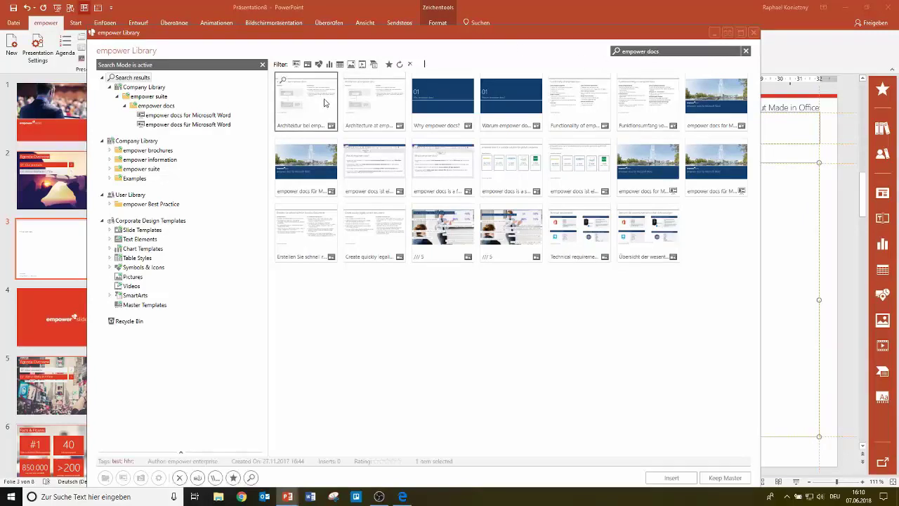
Add the tag 'test' to the selected Architektur bei empower docs item.
{"action": "left_click", "coordinate": [122, 462]}
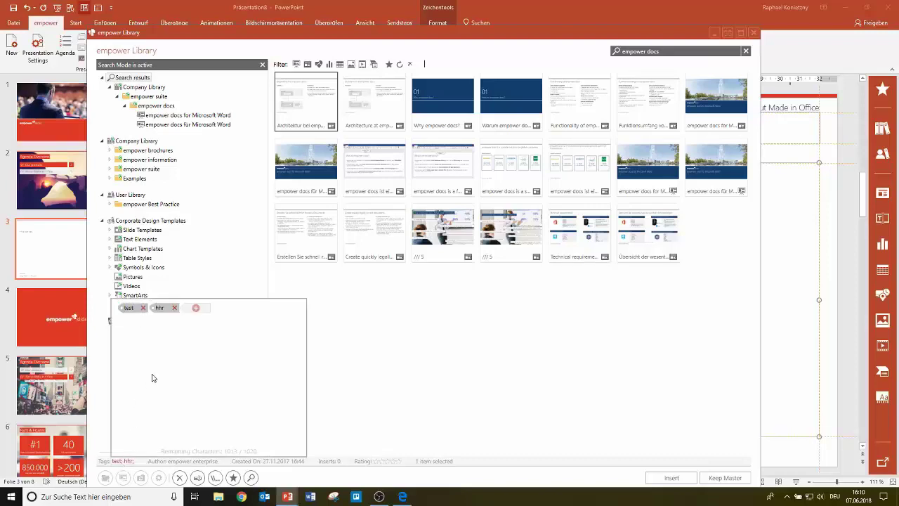
{"action": "left_click", "coordinate": [196, 308]}
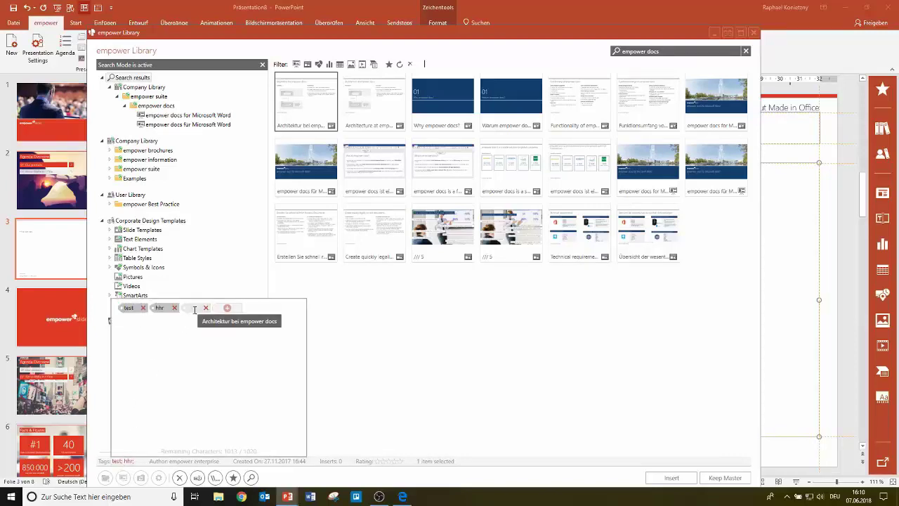
{"action": "type", "text": "test"}
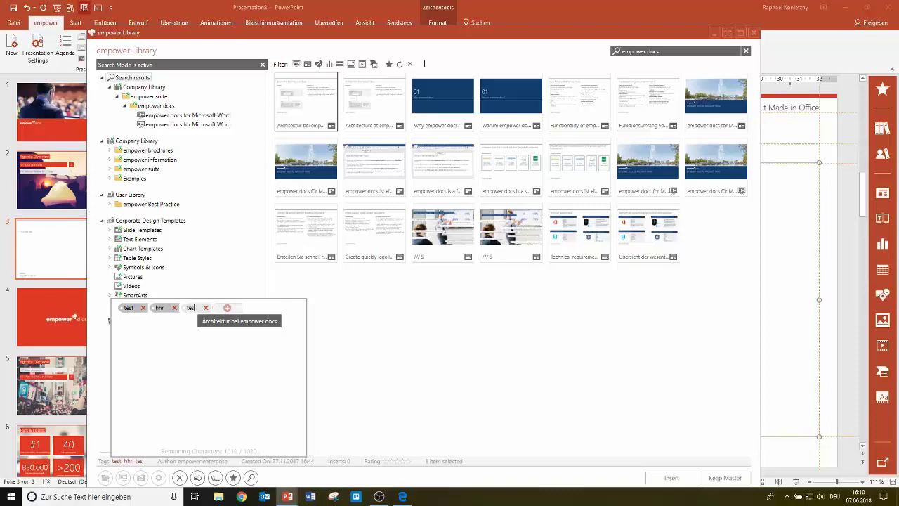
{"action": "left_click", "coordinate": [352, 325]}
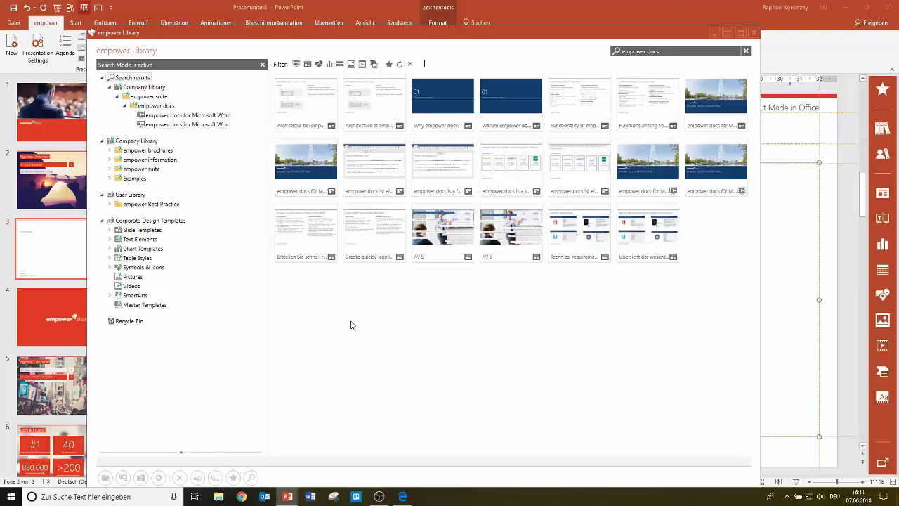
Filter the 'empower docs' results to presentations only, leaving two items.
{"action": "left_click", "coordinate": [297, 65]}
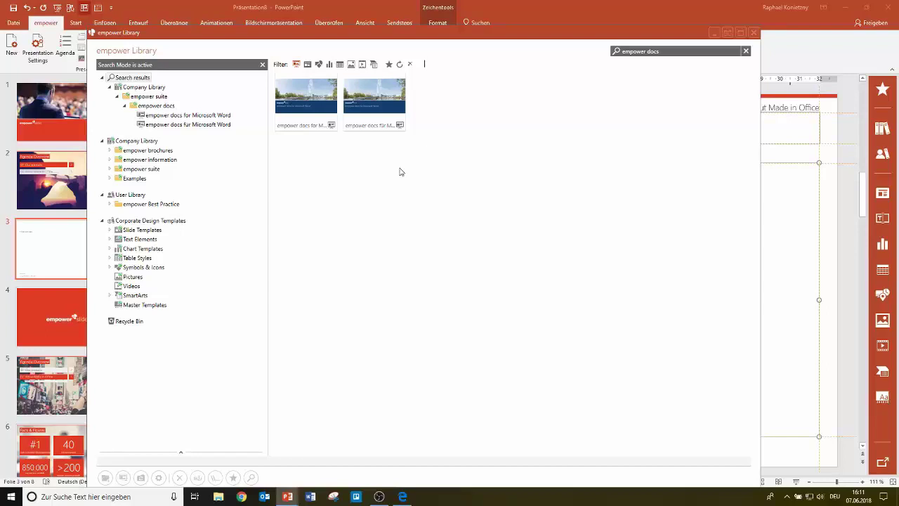
Switch to Edge and search the Made in Office Help Center for 'Search'.
{"action": "left_click", "coordinate": [401, 496]}
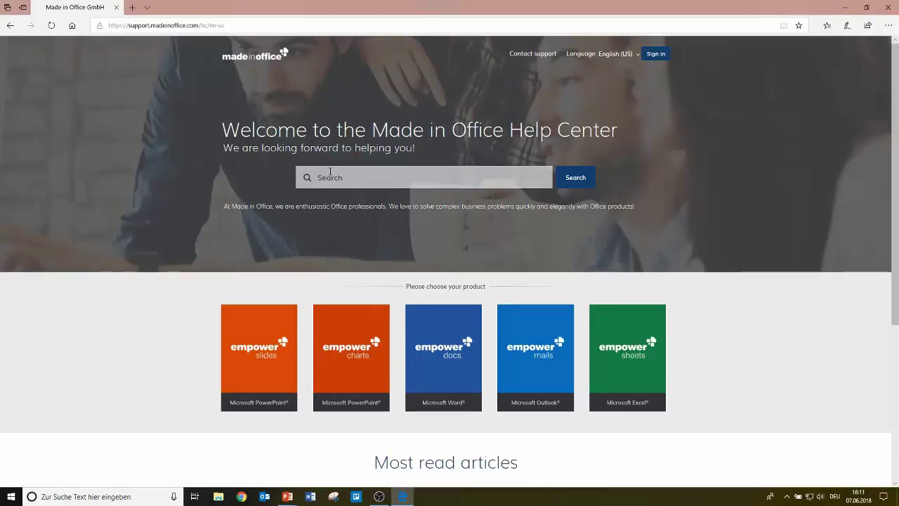
{"action": "left_click", "coordinate": [331, 180]}
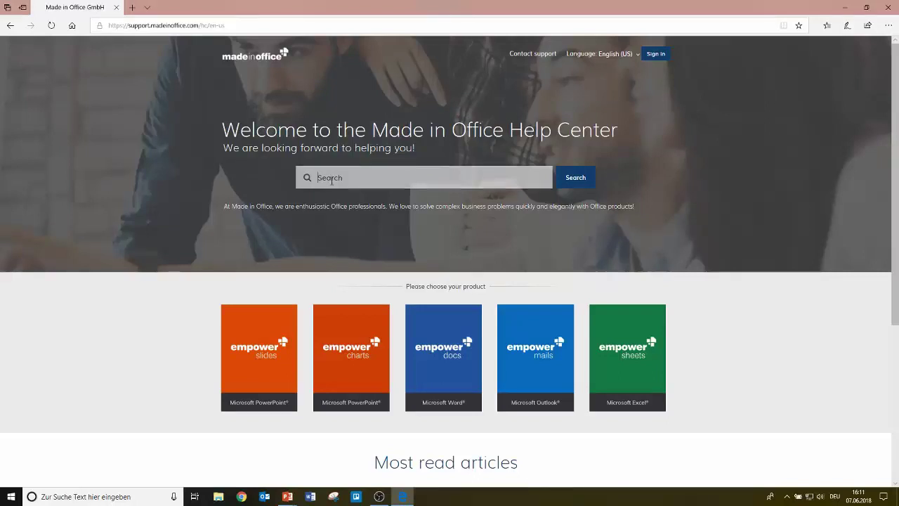
{"action": "type", "text": "Search"}
{"action": "key", "text": "Return"}
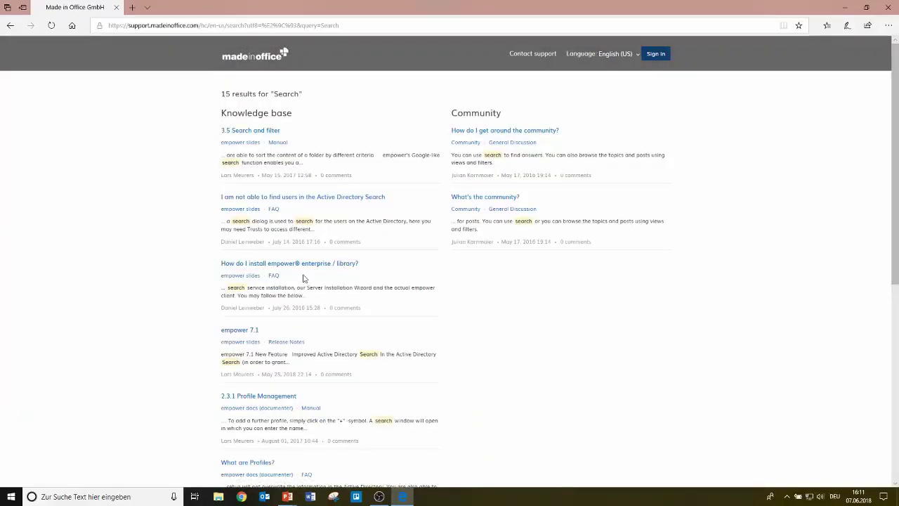
Open the '3.5 Search and filter' article and scroll to its explanation of filters.
{"action": "left_click", "coordinate": [265, 132]}
{"action": "scroll", "coordinate": [541, 285], "scroll_direction": "down", "scroll_amount": 5}
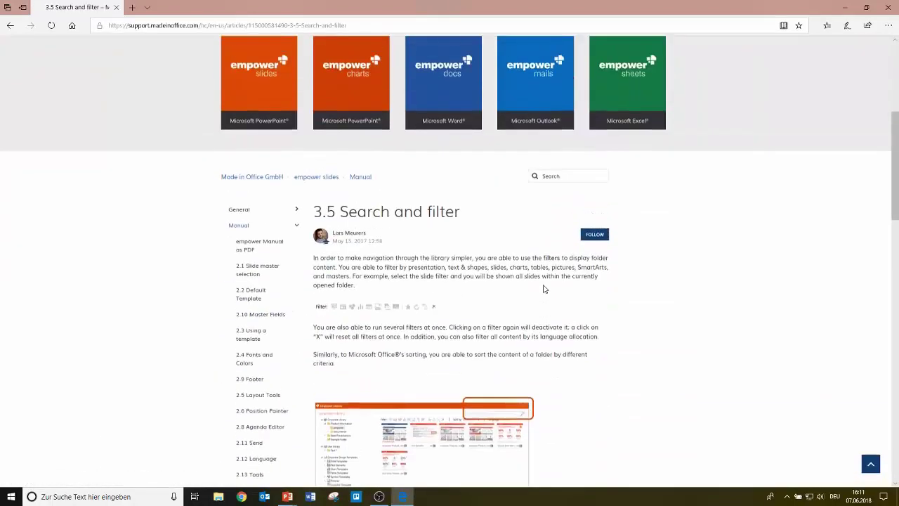
{"action": "scroll", "coordinate": [542, 287], "scroll_direction": "down", "scroll_amount": 1}
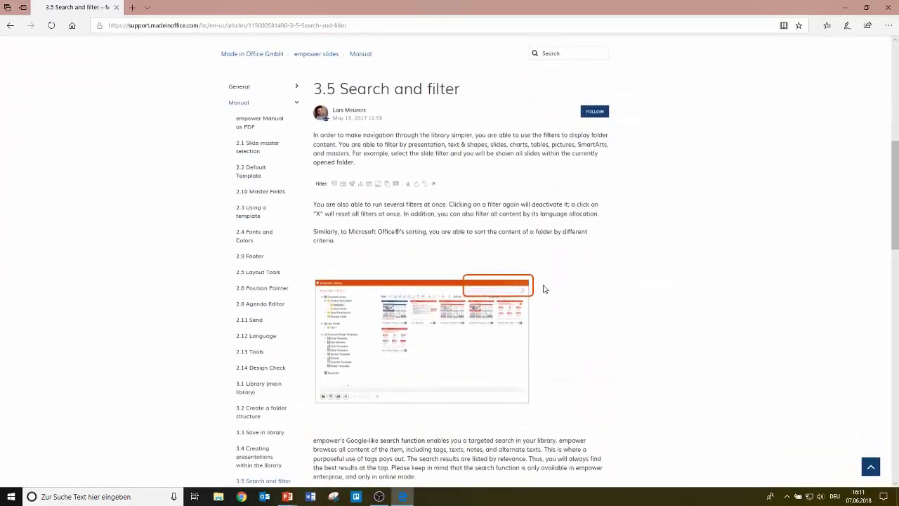